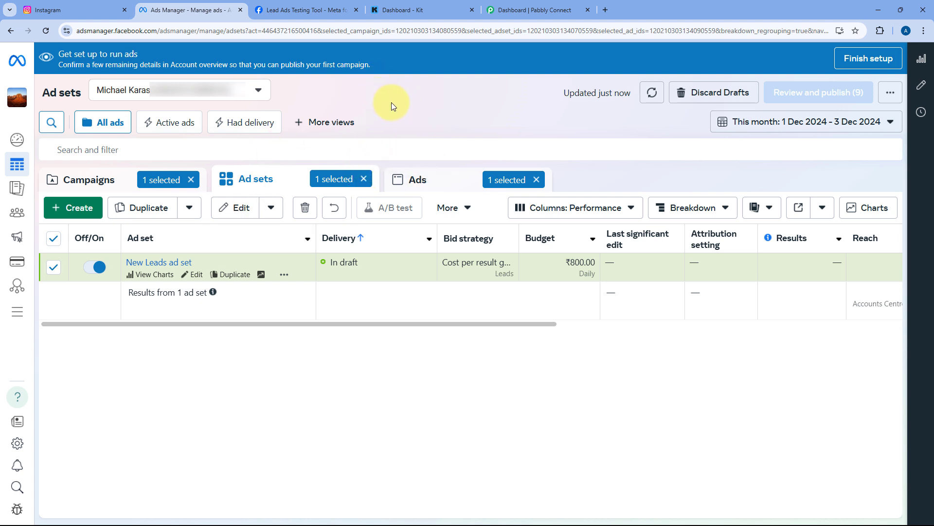
Move from the Kit and Ads Manager tabs to the Pabbly Connect dashboard's empty Home folder
{"action": "left_click", "coordinate": [402, 10]}
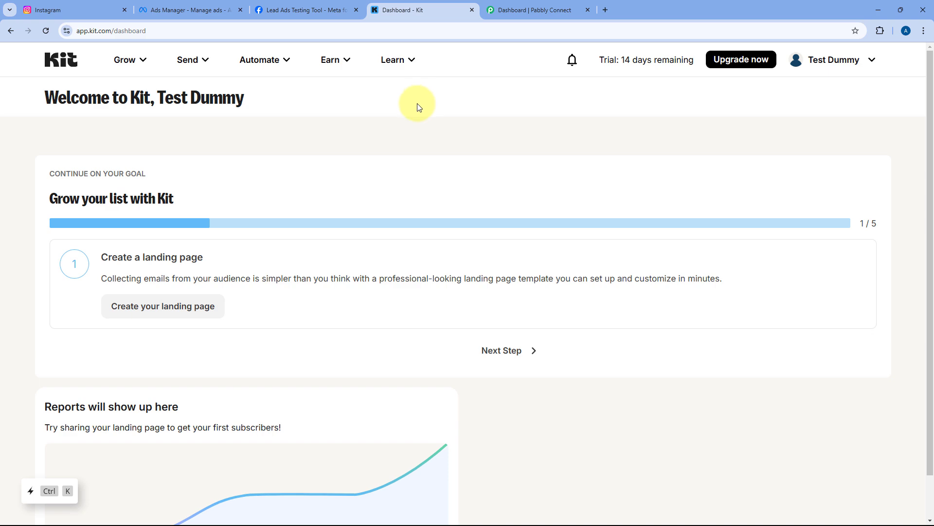
{"action": "left_click", "coordinate": [222, 6]}
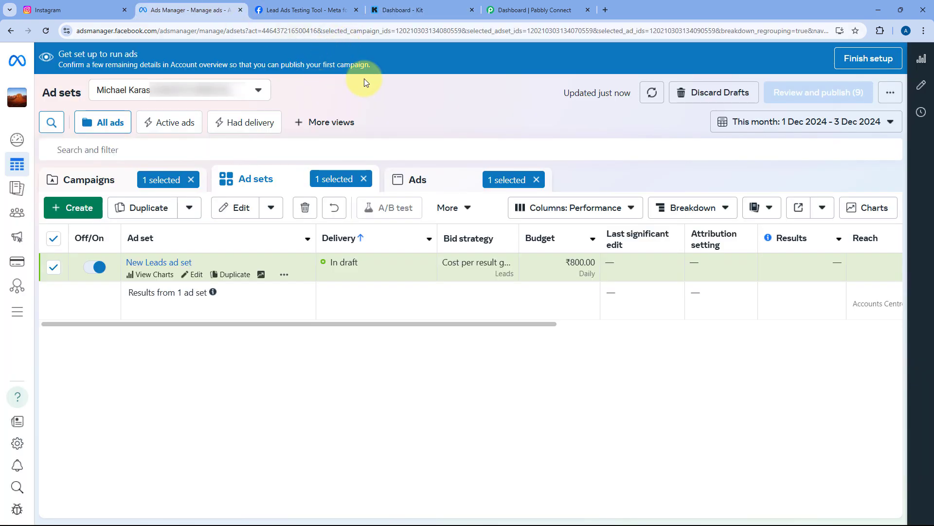
{"action": "left_click", "coordinate": [399, 6]}
{"action": "key", "text": "ctrl+Tab"}
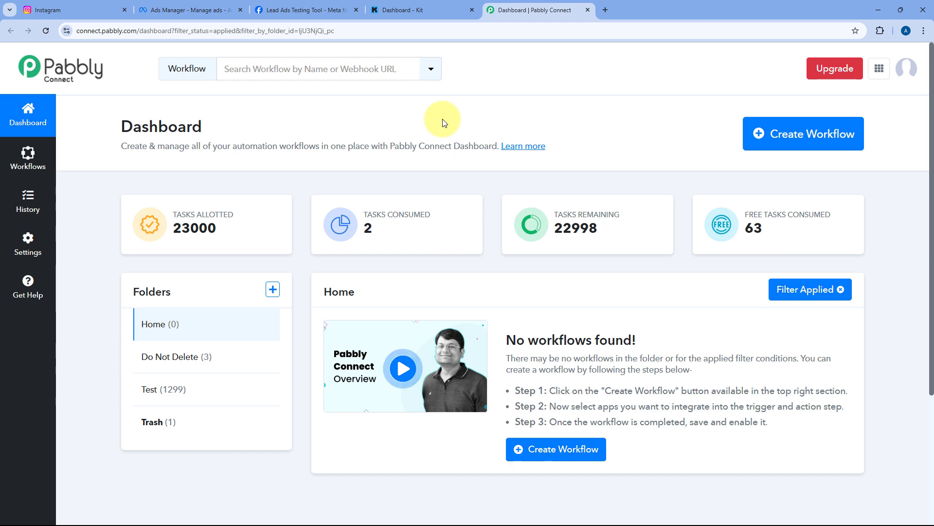
Create a workflow named 'Instagram Lead Ads to Kit' in the Home folder
{"action": "left_click", "coordinate": [815, 140]}
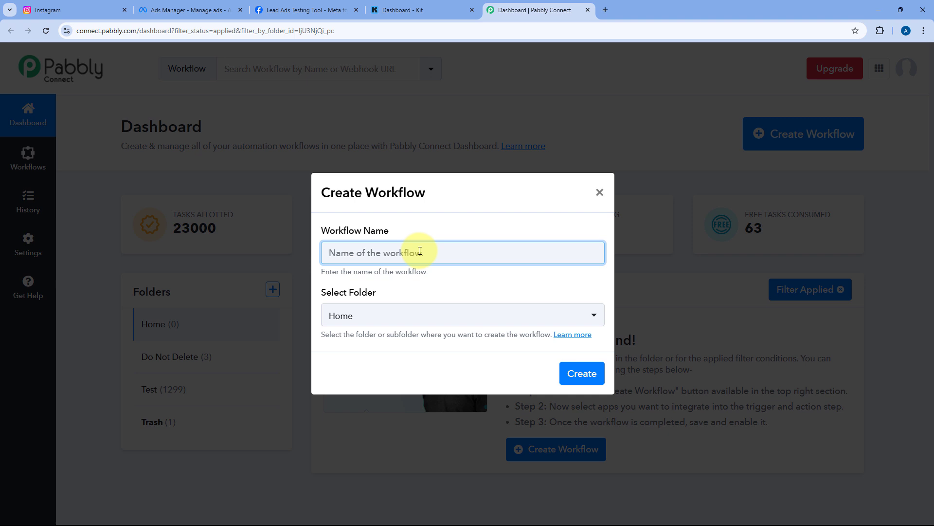
{"action": "type", "text": "Insta"}
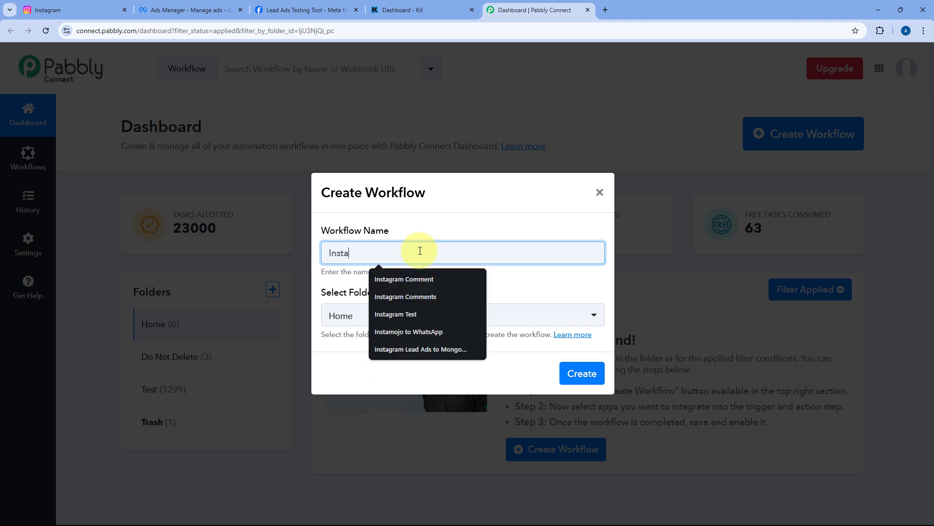
{"action": "type", "text": "g"}
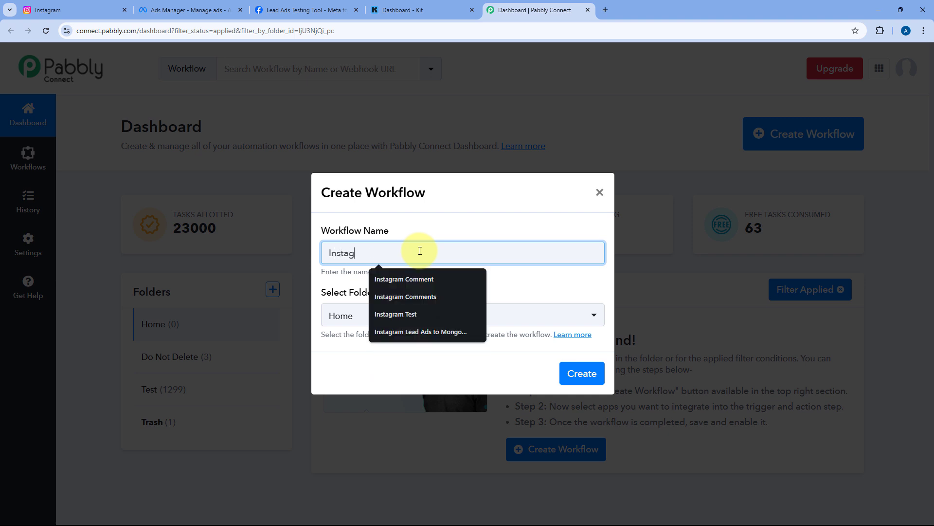
{"action": "type", "text": "ram Lea"}
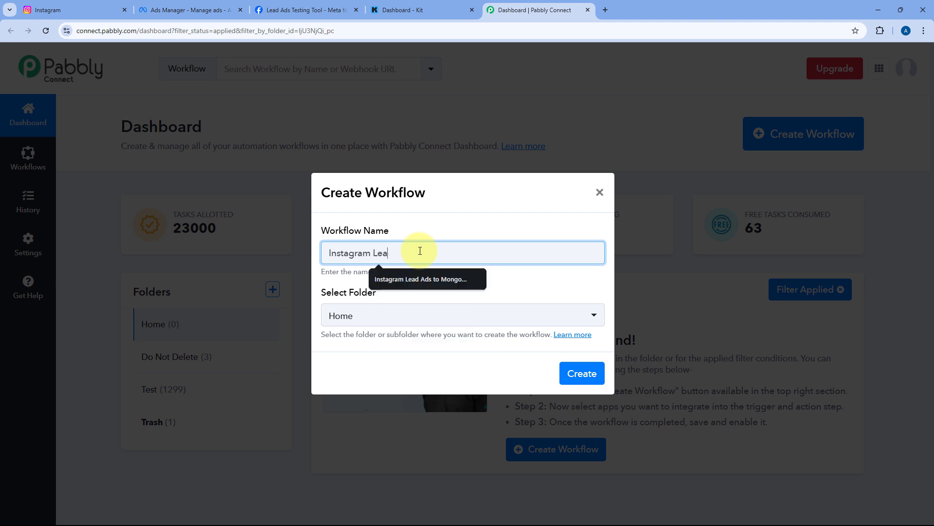
{"action": "type", "text": "d Ads to Kit"}
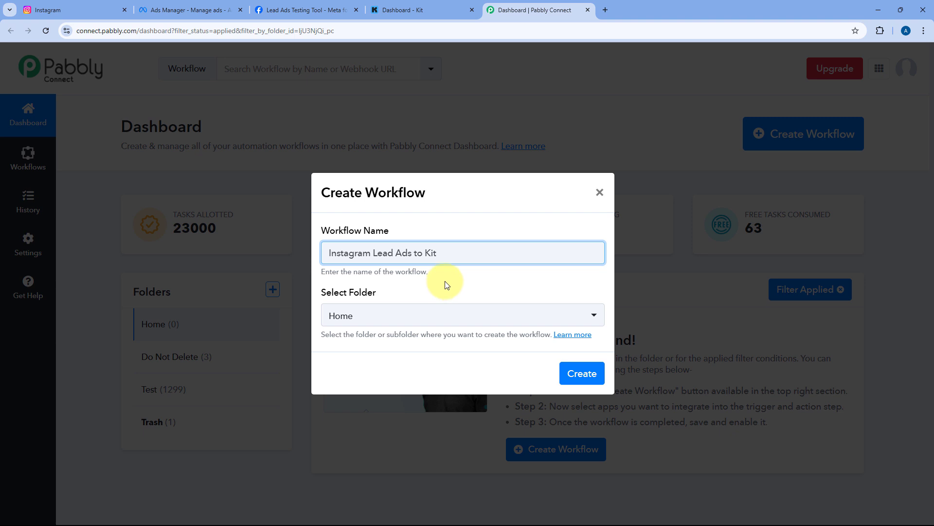
{"action": "left_click", "coordinate": [449, 317]}
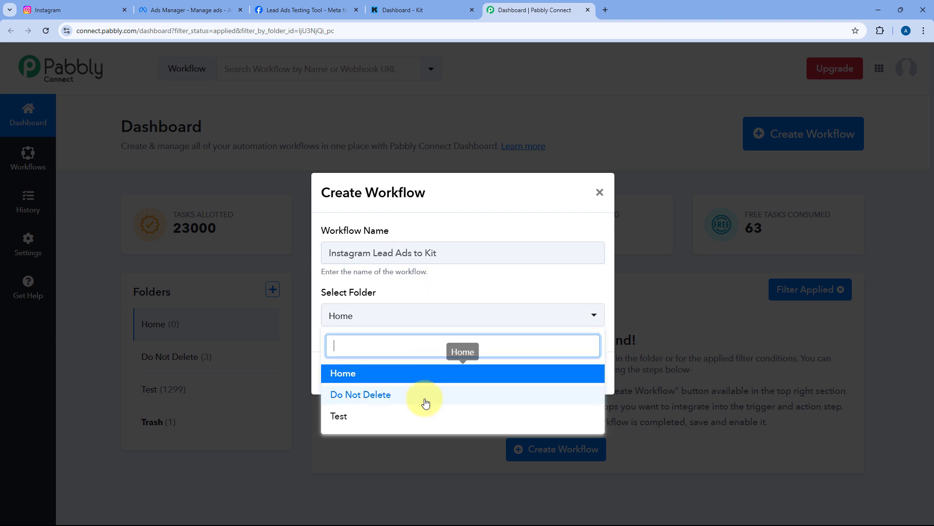
{"action": "left_click", "coordinate": [428, 374]}
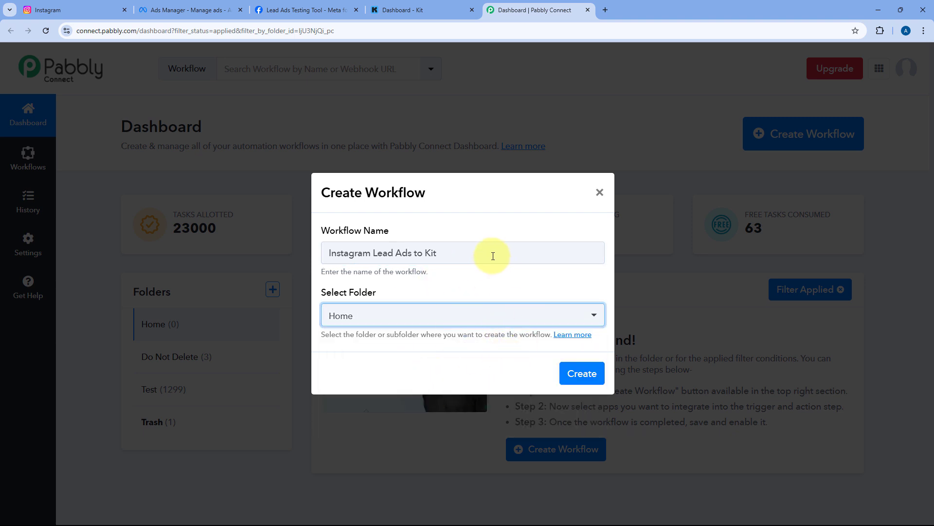
{"action": "left_click", "coordinate": [581, 375]}
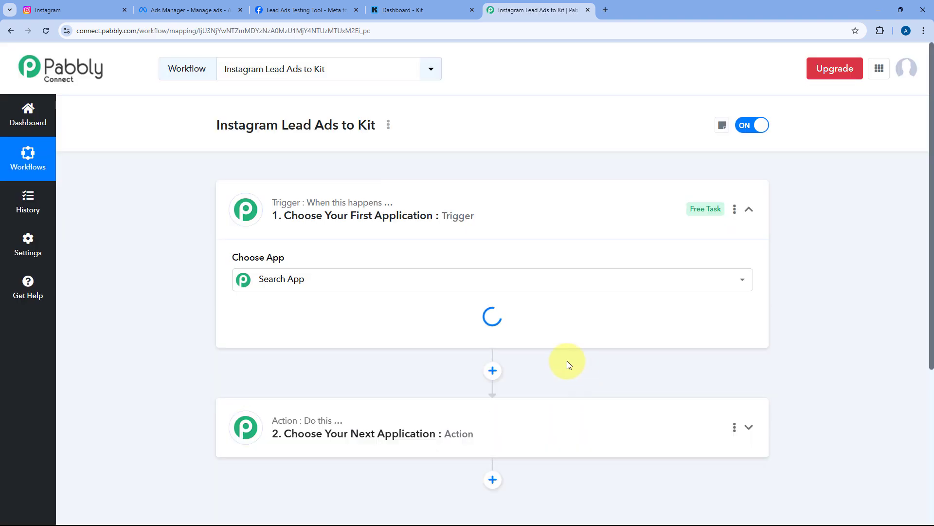
{"action": "left_click", "coordinate": [486, 210]}
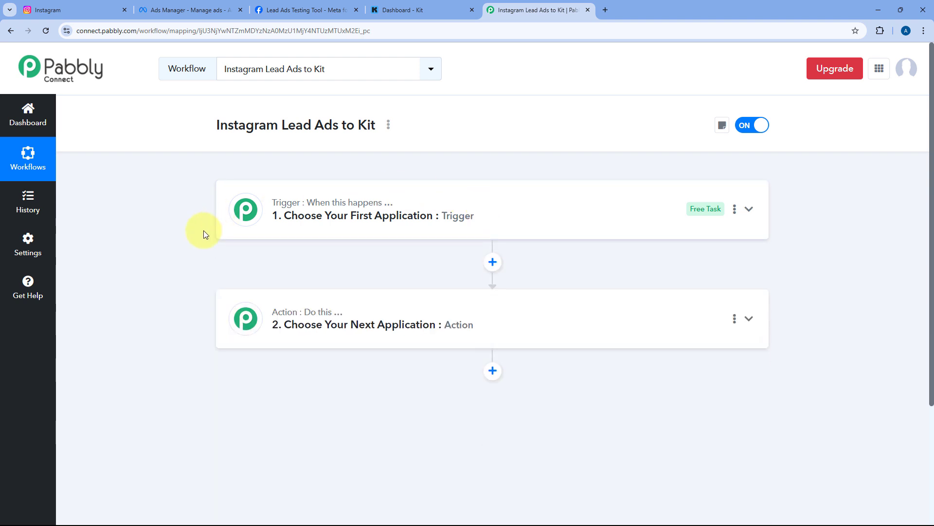
{"action": "scroll", "coordinate": [204, 230], "scroll_direction": "down", "scroll_amount": 1}
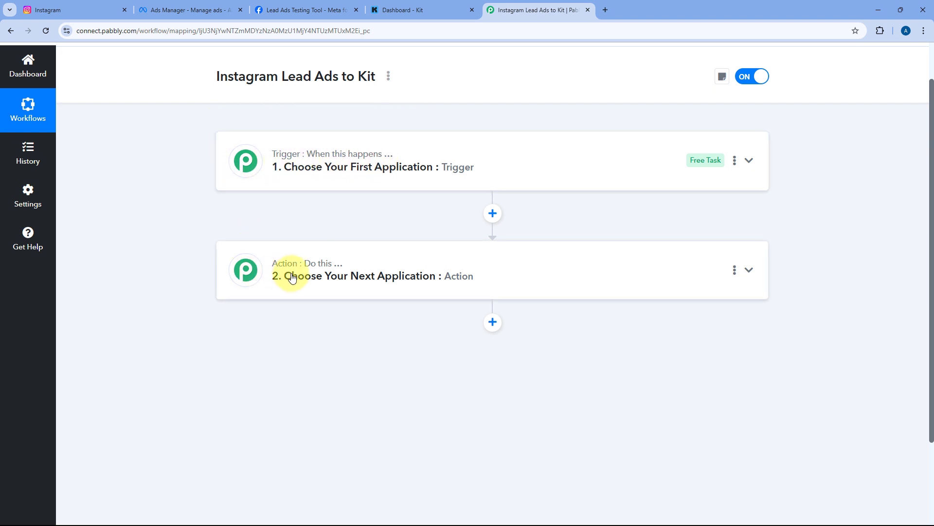
{"action": "left_click", "coordinate": [511, 171]}
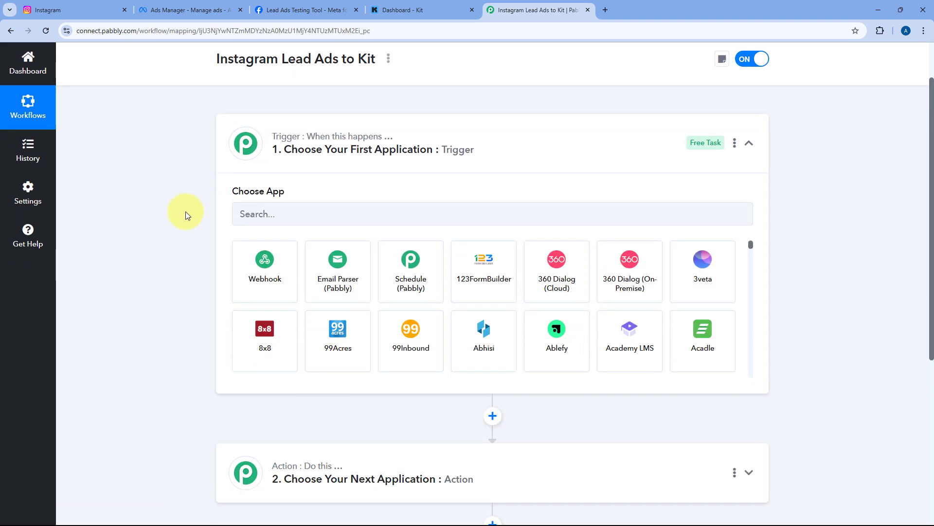
{"action": "scroll", "coordinate": [186, 212], "scroll_direction": "down", "scroll_amount": 2}
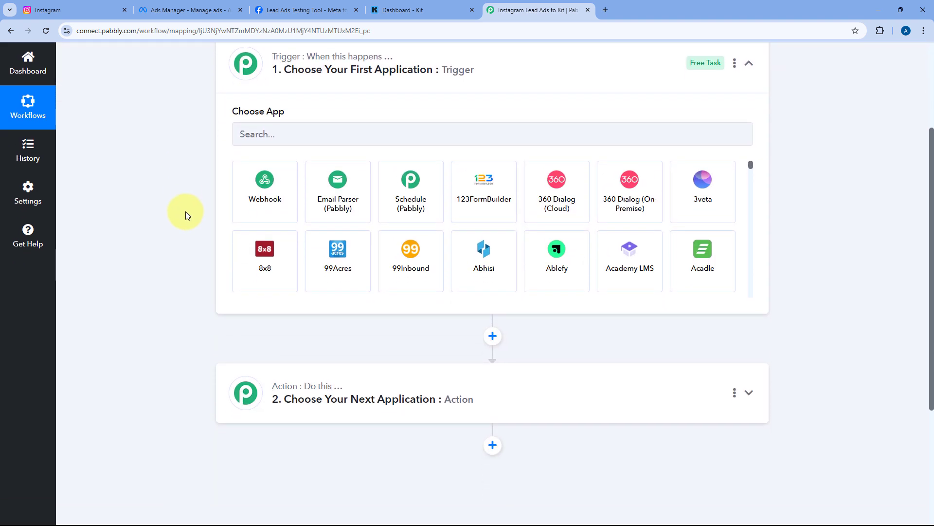
{"action": "scroll", "coordinate": [186, 212], "scroll_direction": "up", "scroll_amount": 1}
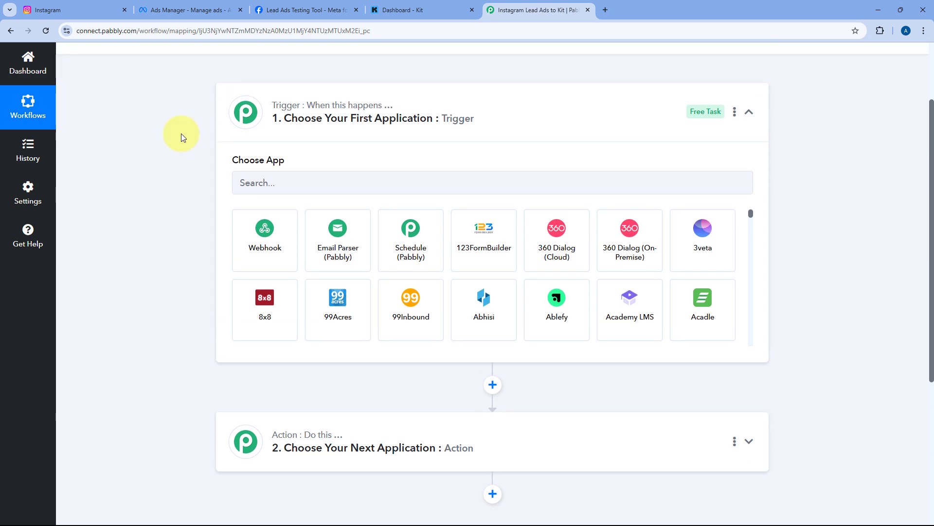
{"action": "left_click", "coordinate": [103, 9]}
{"action": "left_click", "coordinate": [508, 9]}
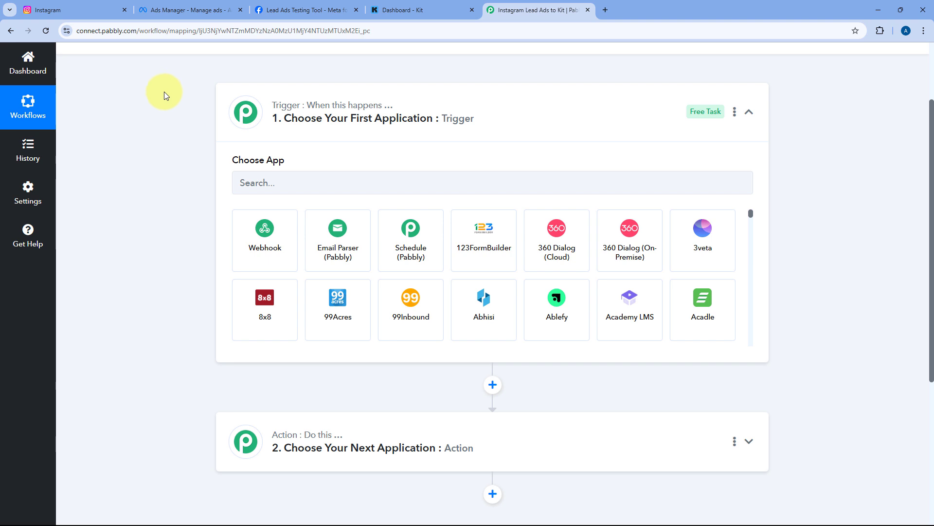
{"action": "scroll", "coordinate": [195, 289], "scroll_direction": "down", "scroll_amount": 2}
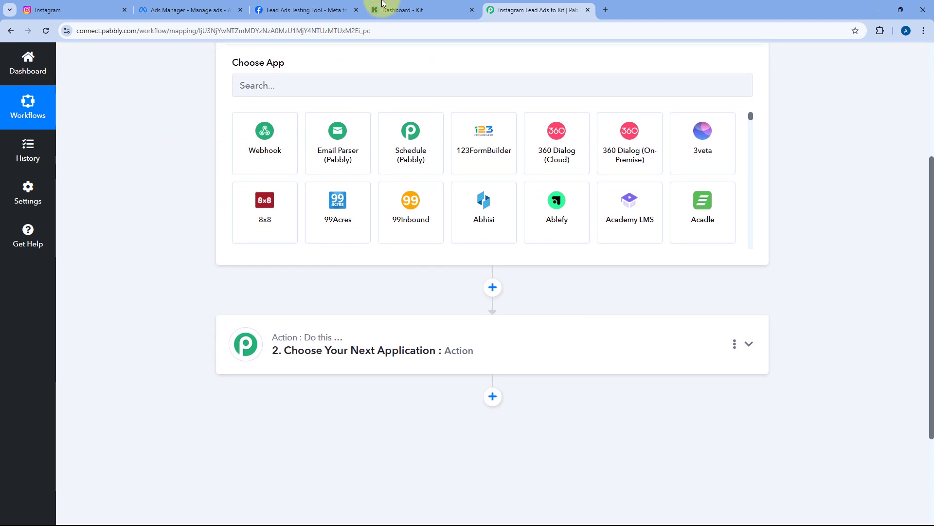
{"action": "key", "text": "ctrl+shift+Tab"}
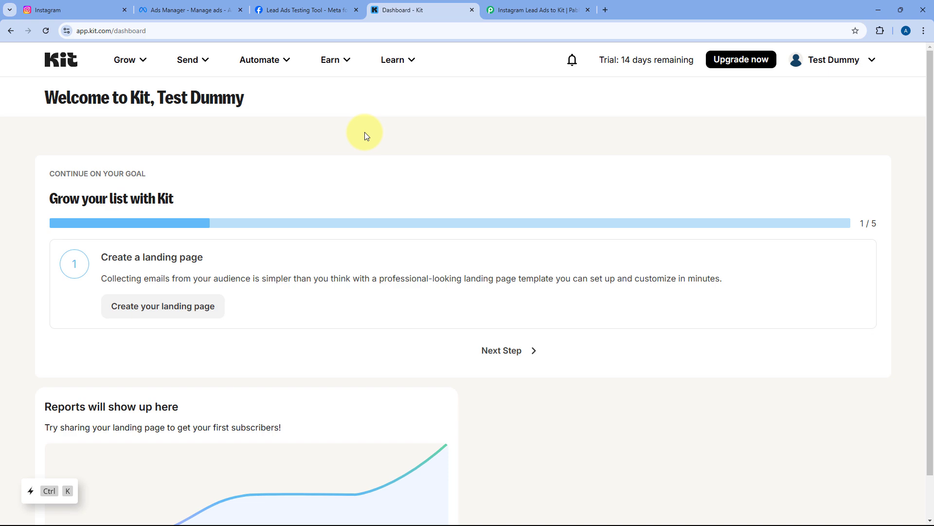
{"action": "left_click", "coordinate": [534, 6]}
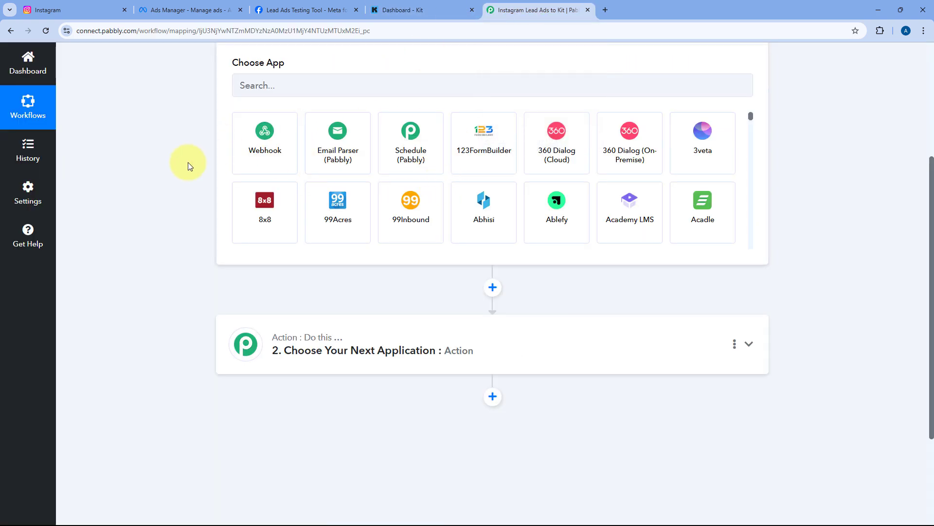
{"action": "scroll", "coordinate": [190, 166], "scroll_direction": "up", "scroll_amount": 2}
Set the trigger to Instagram Lead Ads with New Lead (Instant) and start the account connection
{"action": "left_click", "coordinate": [292, 176]}
{"action": "type", "text": "Instagram"}
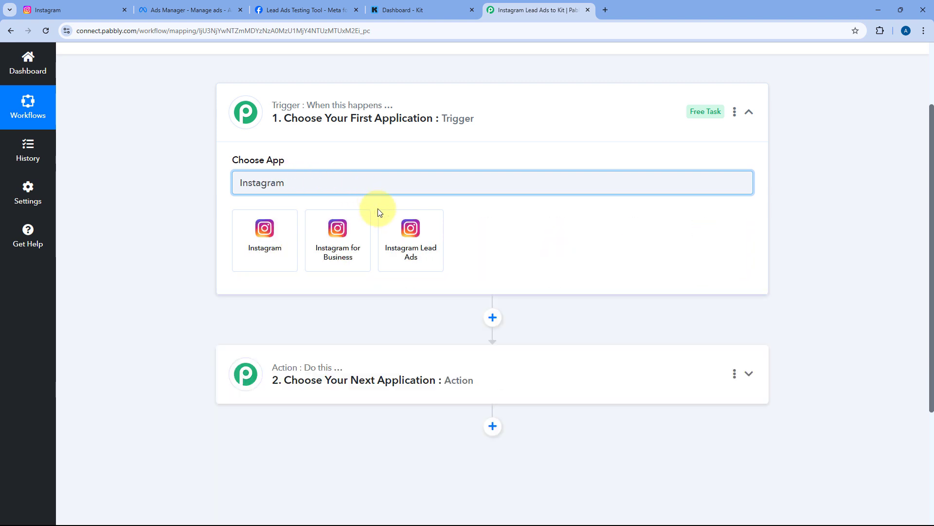
{"action": "left_click", "coordinate": [397, 231]}
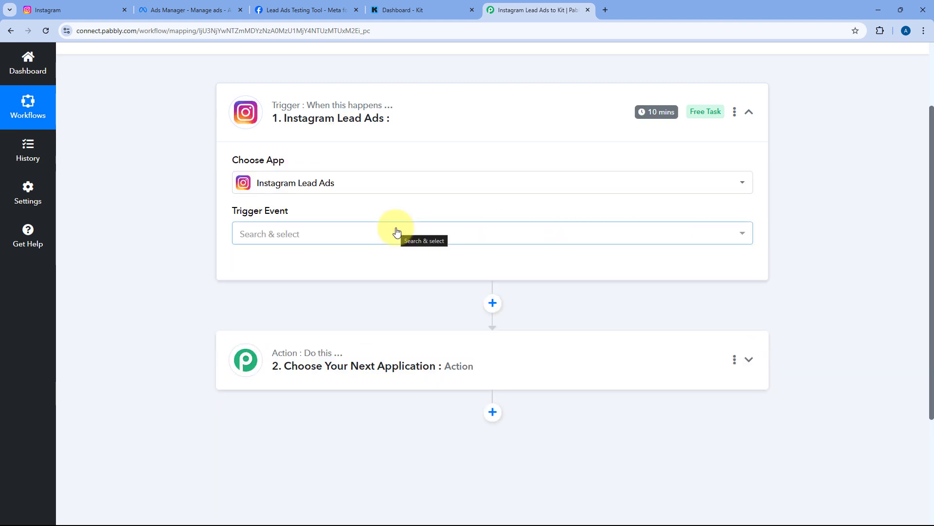
{"action": "scroll", "coordinate": [203, 204], "scroll_direction": "down", "scroll_amount": 1}
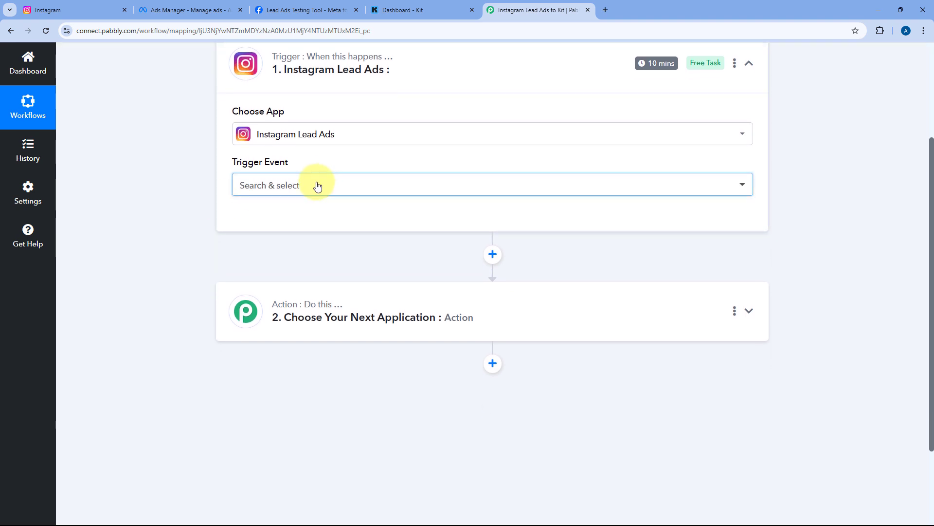
{"action": "left_click", "coordinate": [318, 186]}
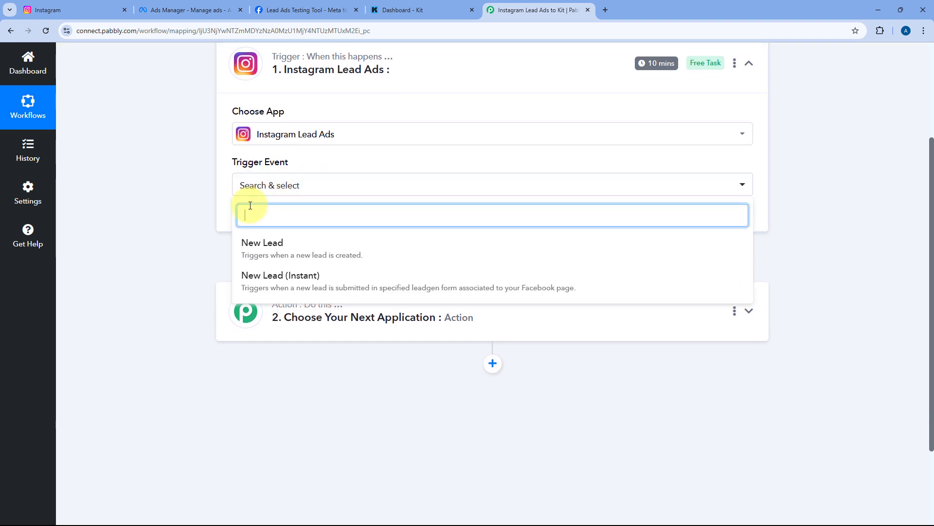
{"action": "left_click", "coordinate": [307, 281]}
{"action": "scroll", "coordinate": [198, 252], "scroll_direction": "up", "scroll_amount": 1}
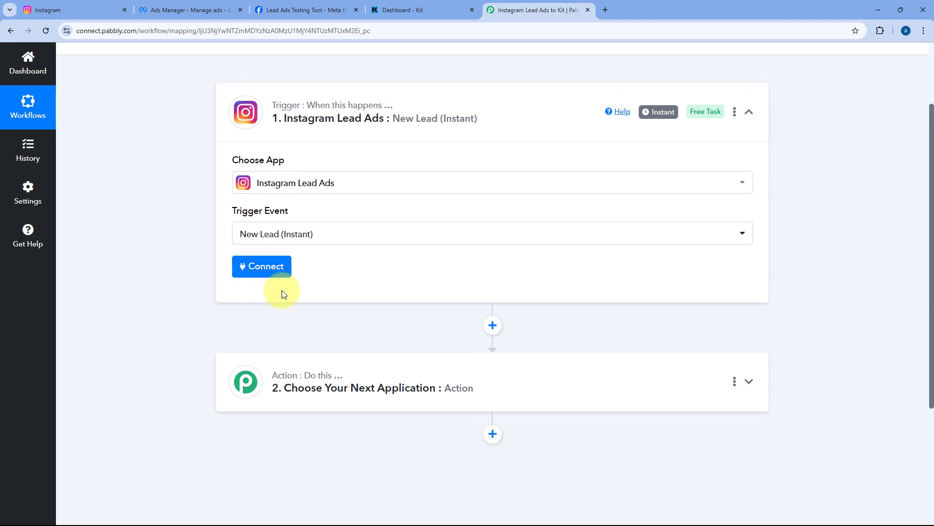
{"action": "left_click", "coordinate": [236, 271]}
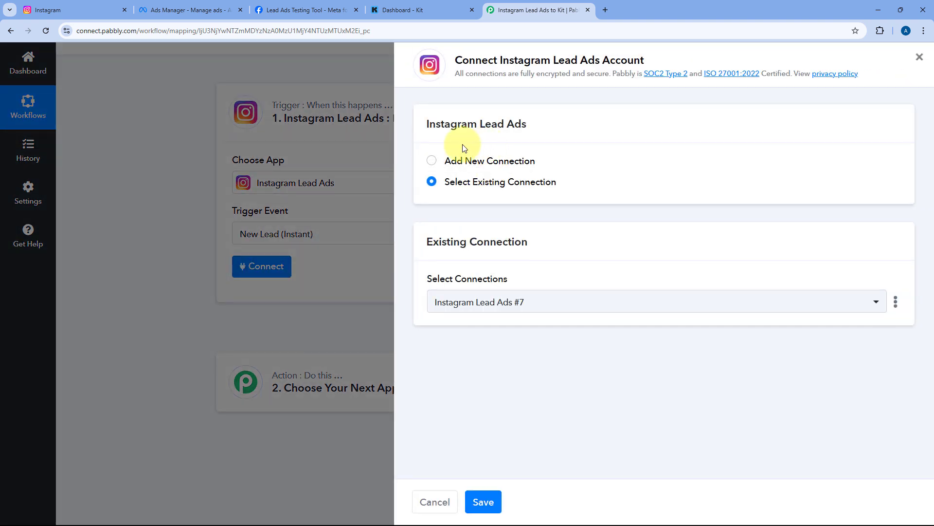
Choose Add New Connection for Instagram Lead Ads #8 and switch to the Instagram profile
{"action": "left_click", "coordinate": [432, 161]}
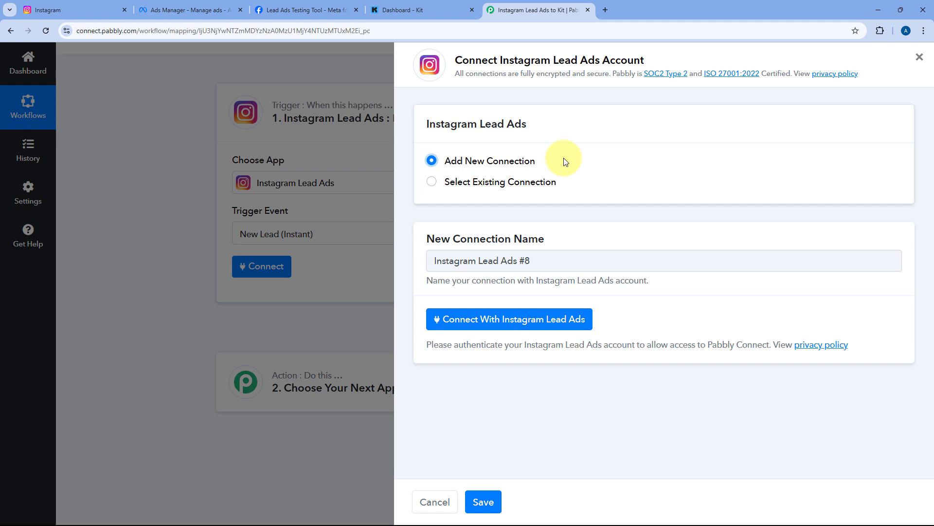
{"action": "left_click", "coordinate": [83, 7]}
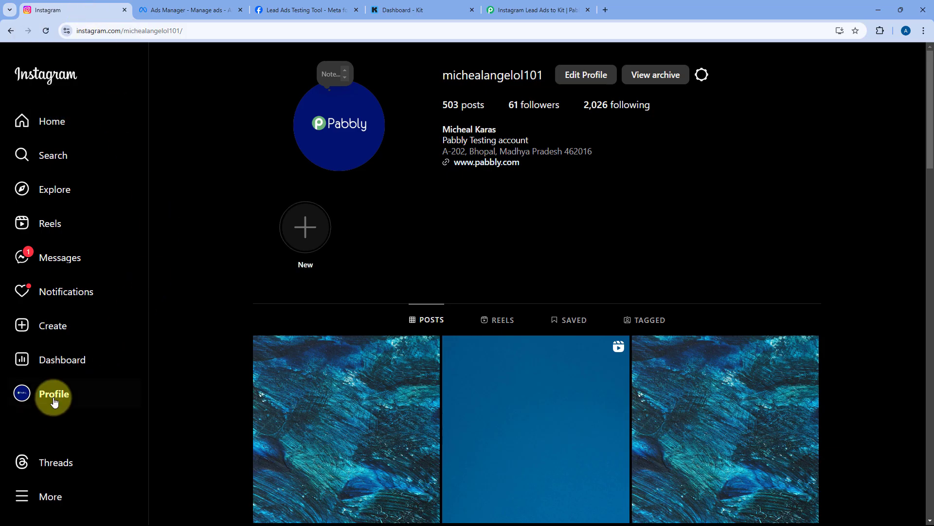
Review linked profiles in Instagram's Accounts Centre, then return to the Ads Manager ad sets
{"action": "left_click", "coordinate": [57, 496]}
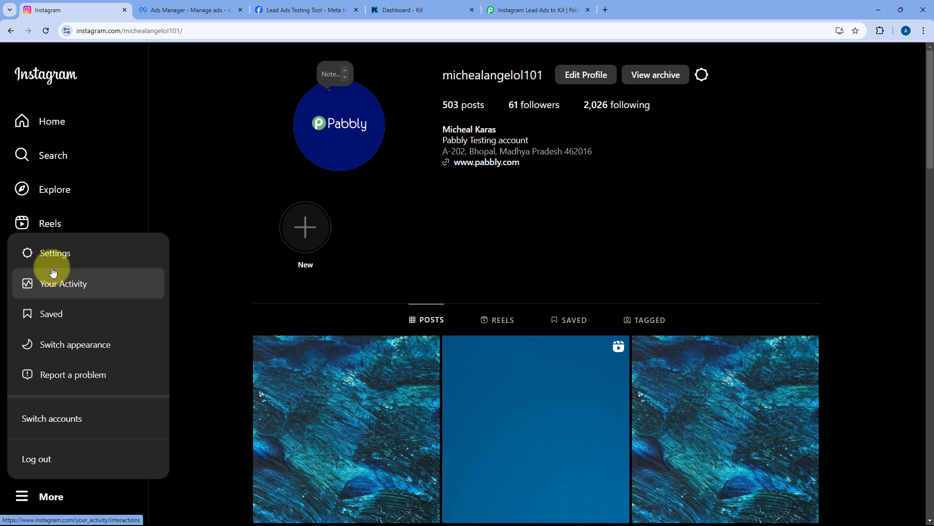
{"action": "left_click", "coordinate": [52, 254]}
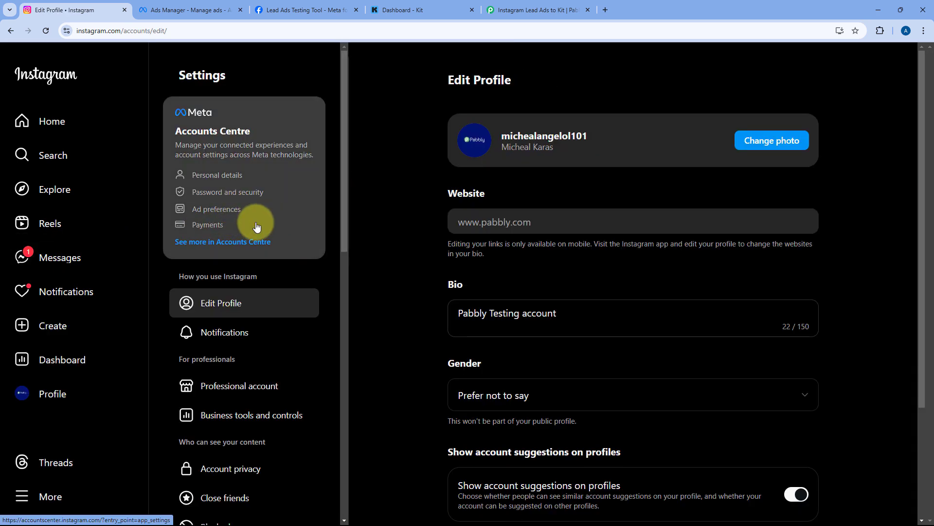
{"action": "left_click", "coordinate": [251, 242]}
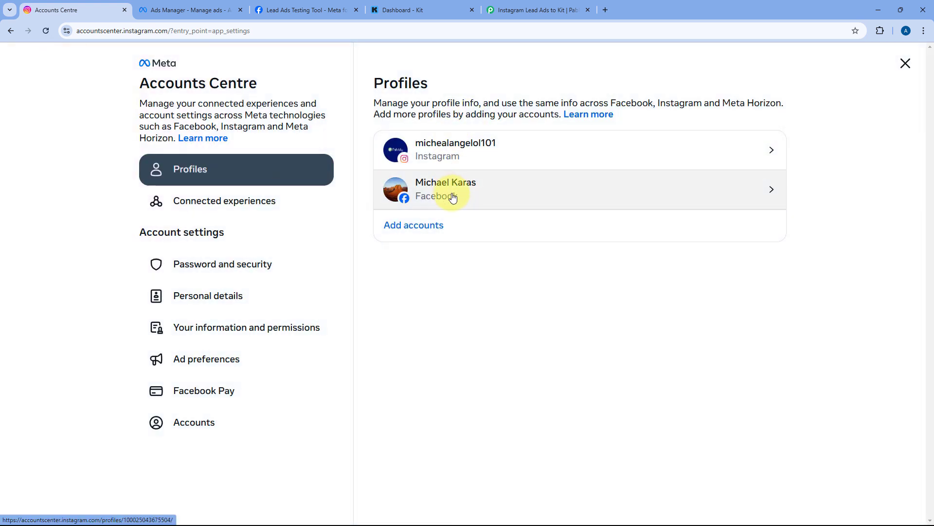
{"action": "left_click", "coordinate": [10, 31]}
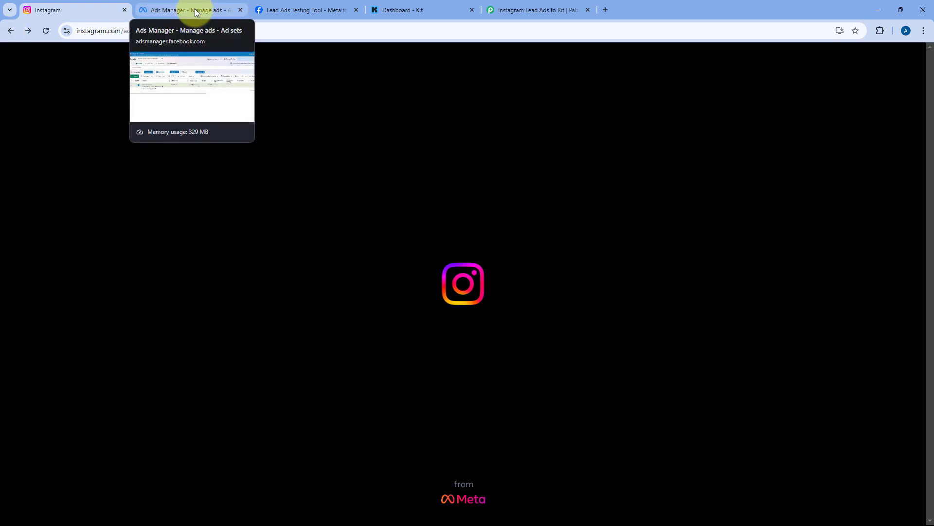
{"action": "left_click", "coordinate": [195, 9]}
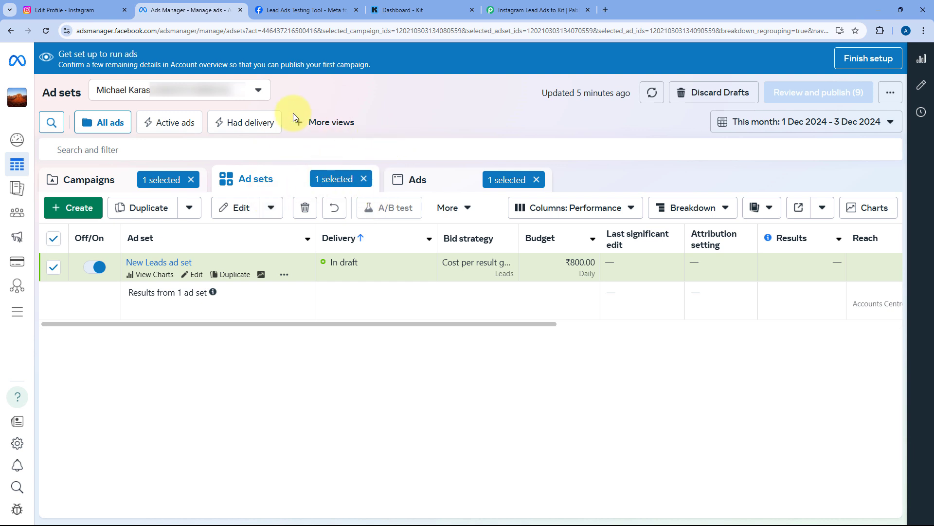
Confirm the New Leads ad's identity uses the Peak Performance Physio page, then return to Pabbly
{"action": "left_click", "coordinate": [196, 275]}
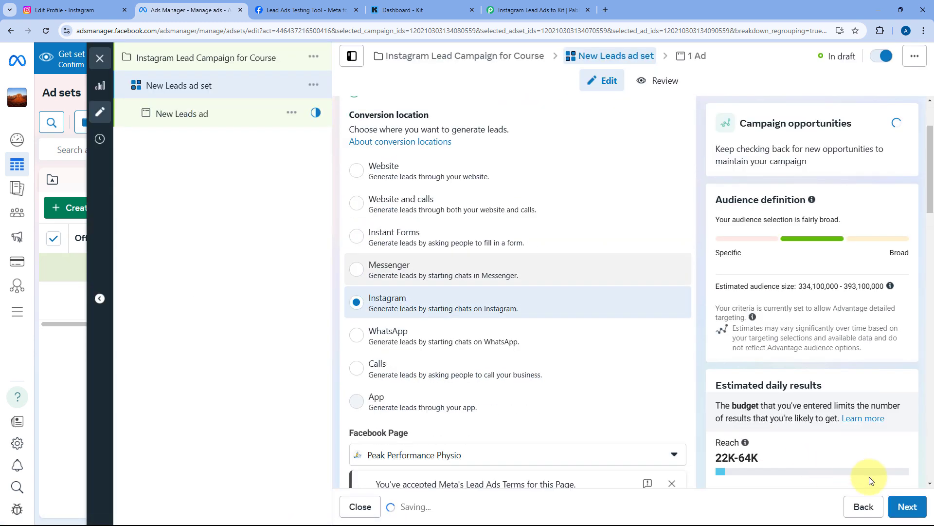
{"action": "left_click", "coordinate": [906, 507]}
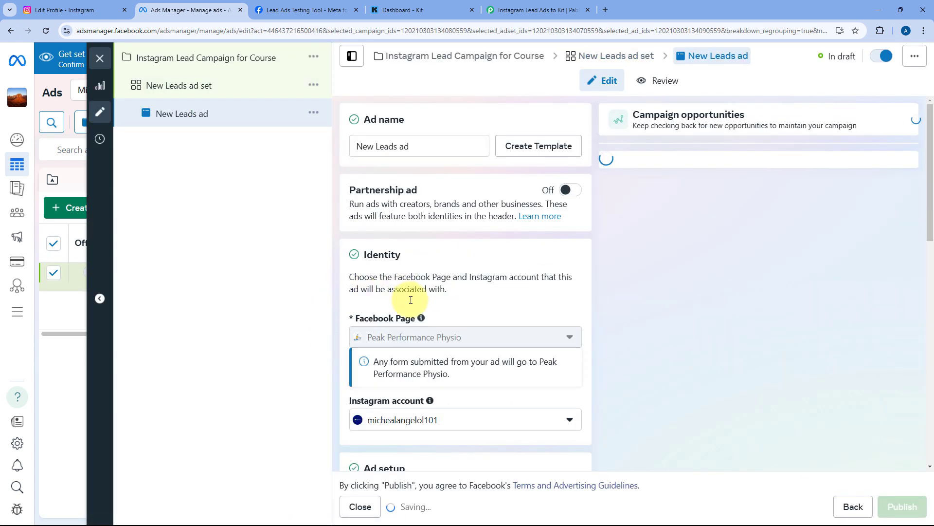
{"action": "mouse_move", "coordinate": [421, 329]}
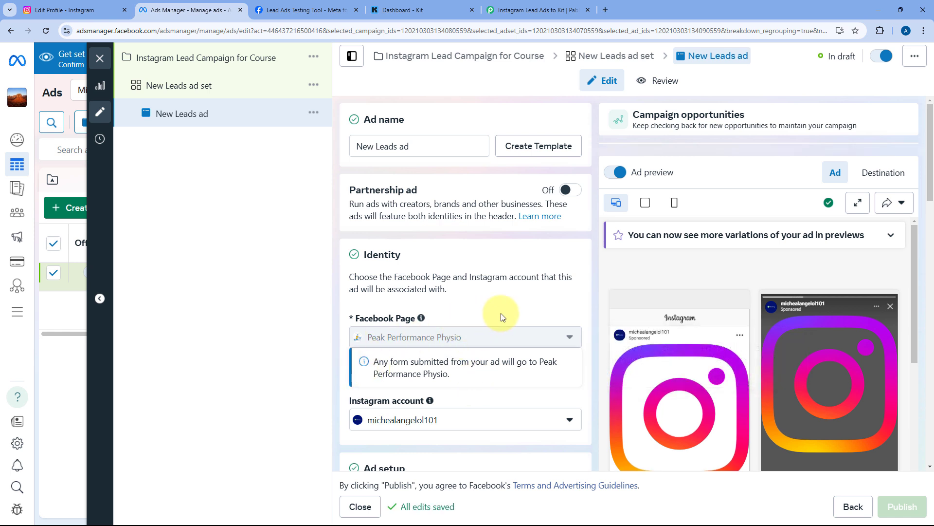
{"action": "mouse_move", "coordinate": [380, 315]}
{"action": "scroll", "coordinate": [509, 313], "scroll_direction": "down", "scroll_amount": 1}
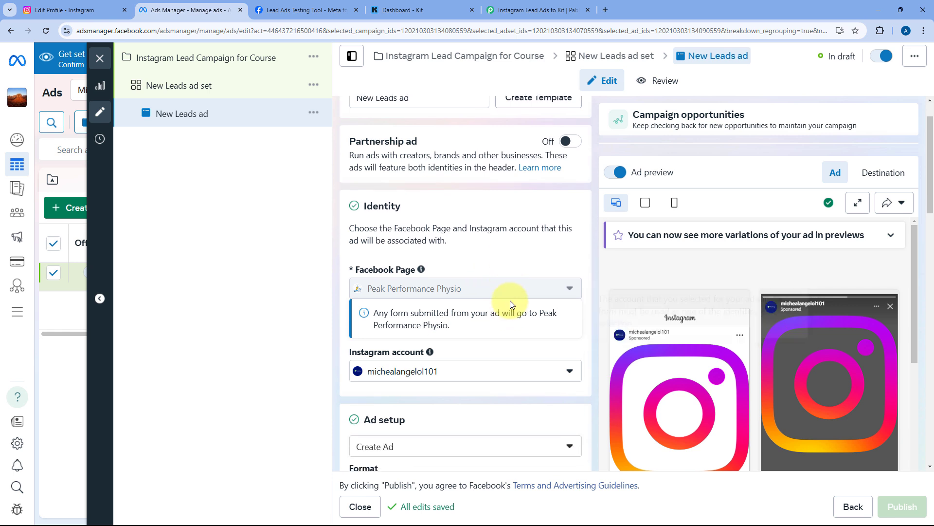
{"action": "scroll", "coordinate": [501, 278], "scroll_direction": "up", "scroll_amount": 1}
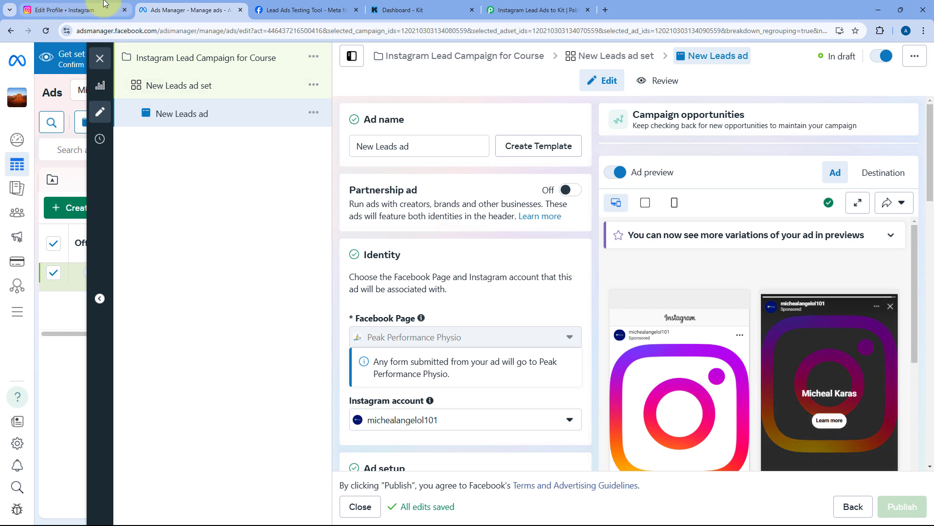
{"action": "left_click", "coordinate": [548, 9]}
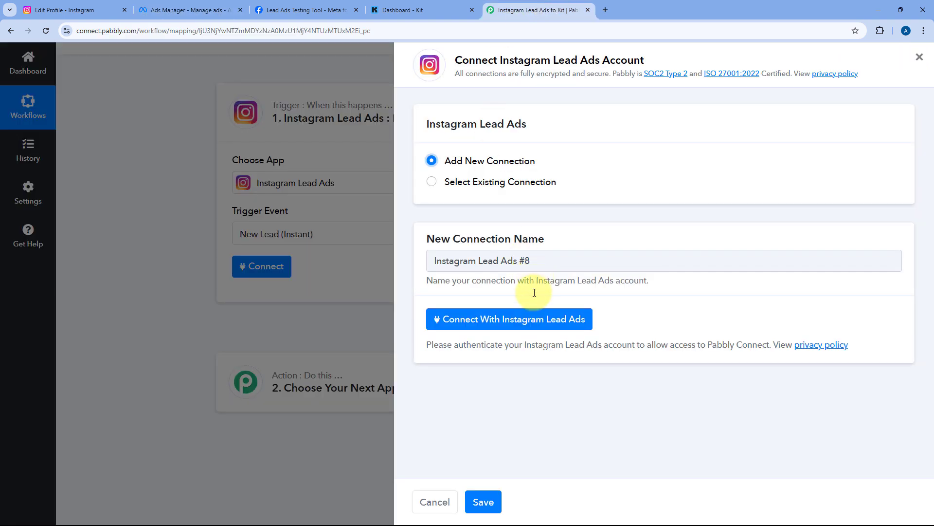
Authorise the Instagram Lead Ads #8 connection using the existing Facebook login
{"action": "left_click", "coordinate": [507, 327]}
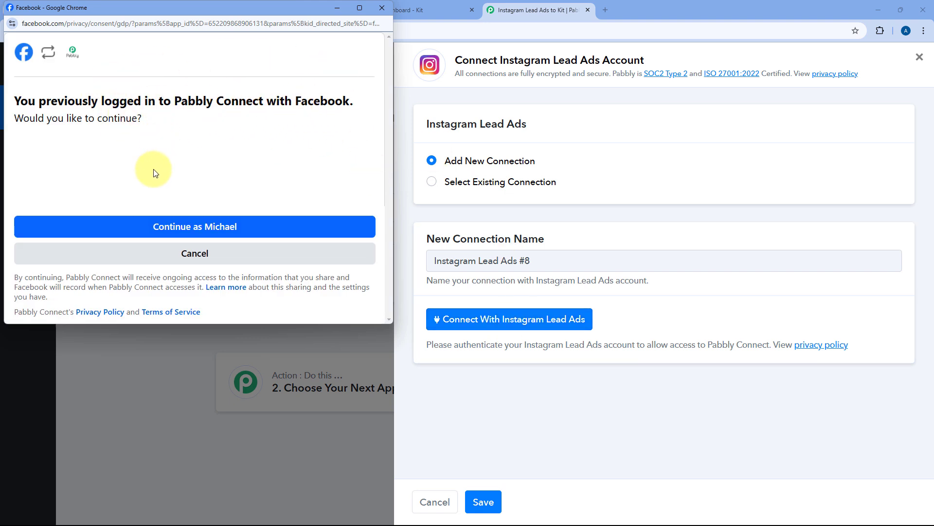
{"action": "left_click", "coordinate": [169, 226]}
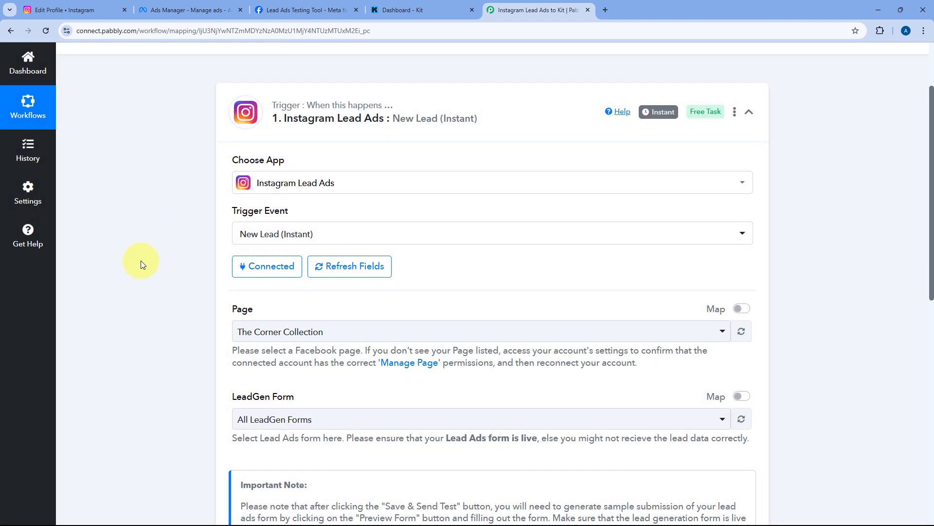
{"action": "scroll", "coordinate": [451, 224], "scroll_direction": "down", "scroll_amount": 2}
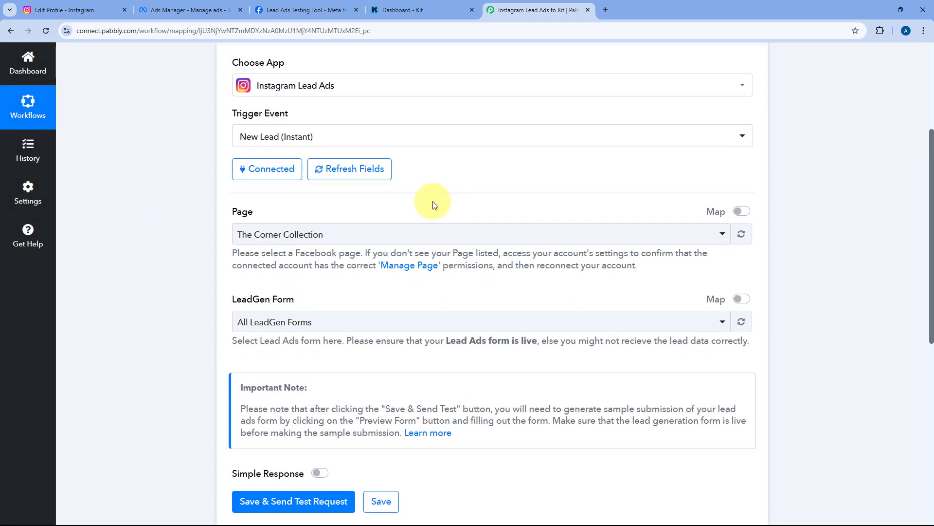
Search 'Pea' and select Peak Performance Physio as the trigger's Facebook page
{"action": "scroll", "coordinate": [432, 201], "scroll_direction": "down", "scroll_amount": 1}
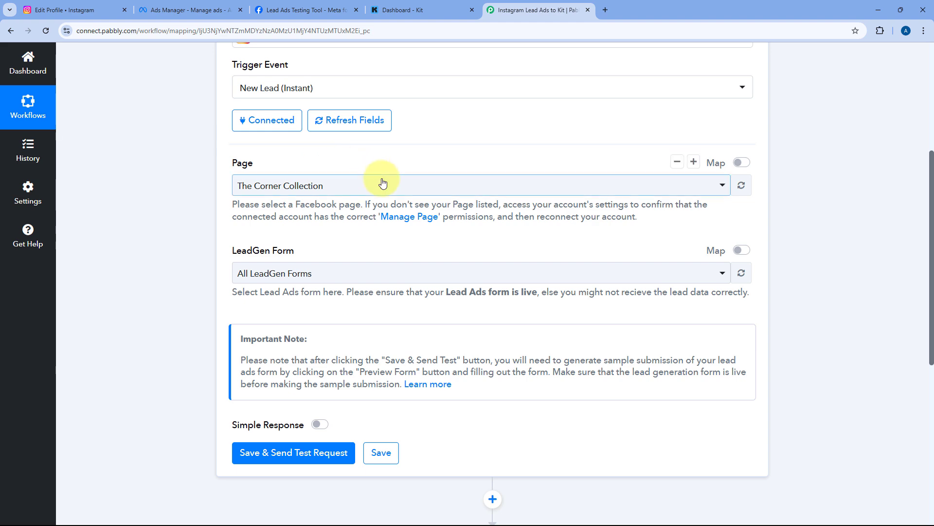
{"action": "left_click", "coordinate": [191, 11]}
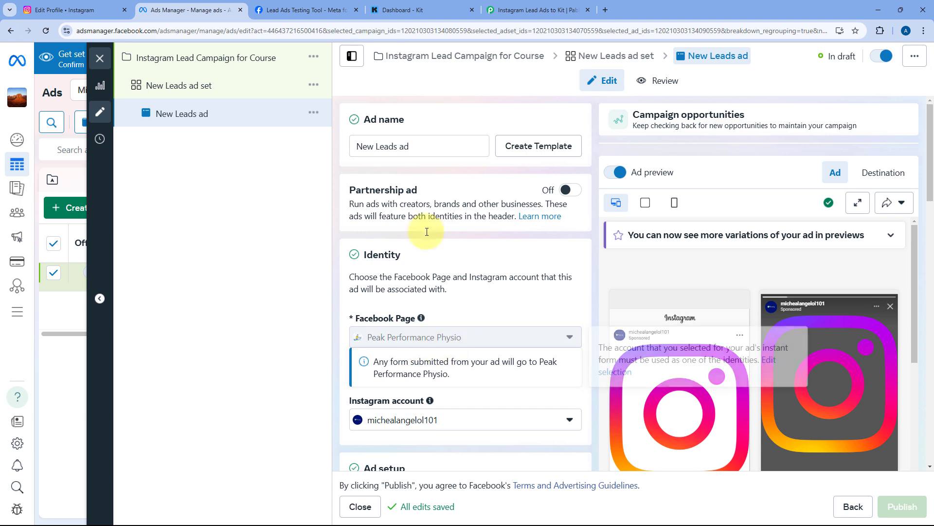
{"action": "left_click", "coordinate": [521, 9]}
{"action": "left_click", "coordinate": [324, 192]}
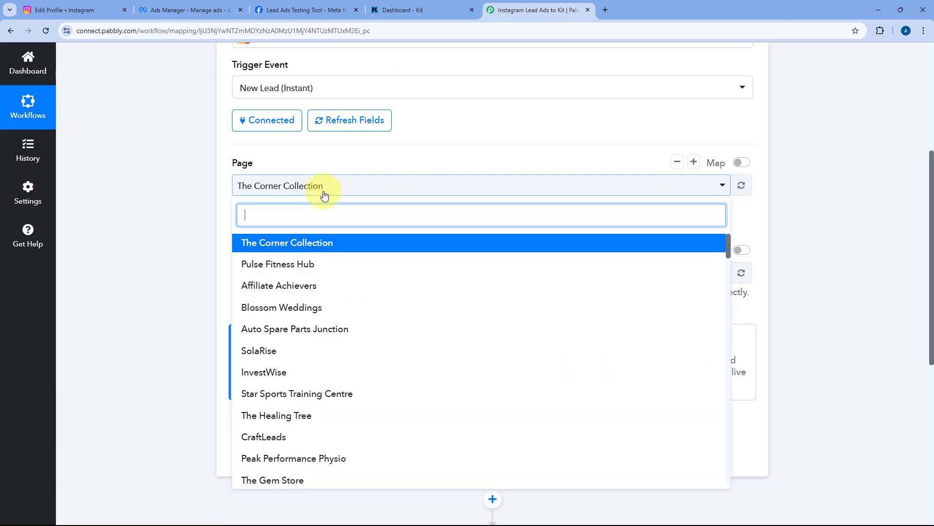
{"action": "type", "text": "Pea"}
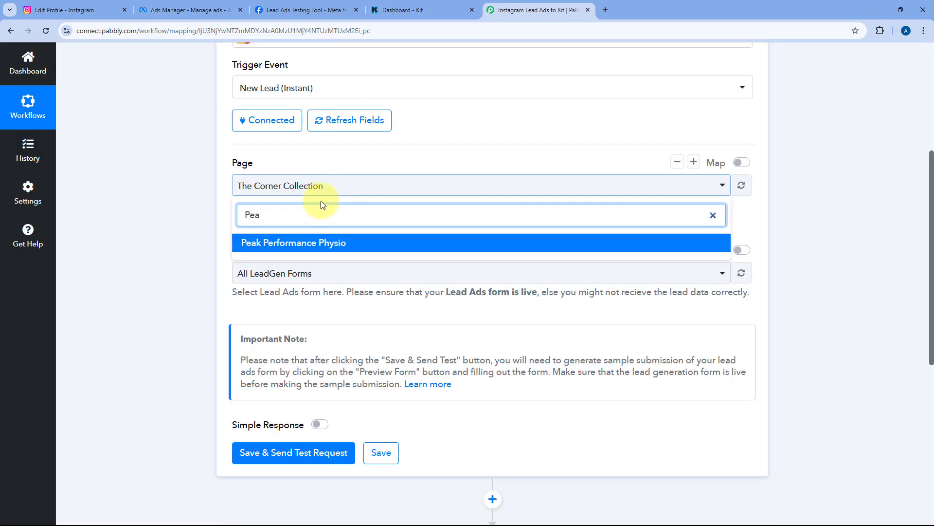
{"action": "left_click", "coordinate": [328, 244]}
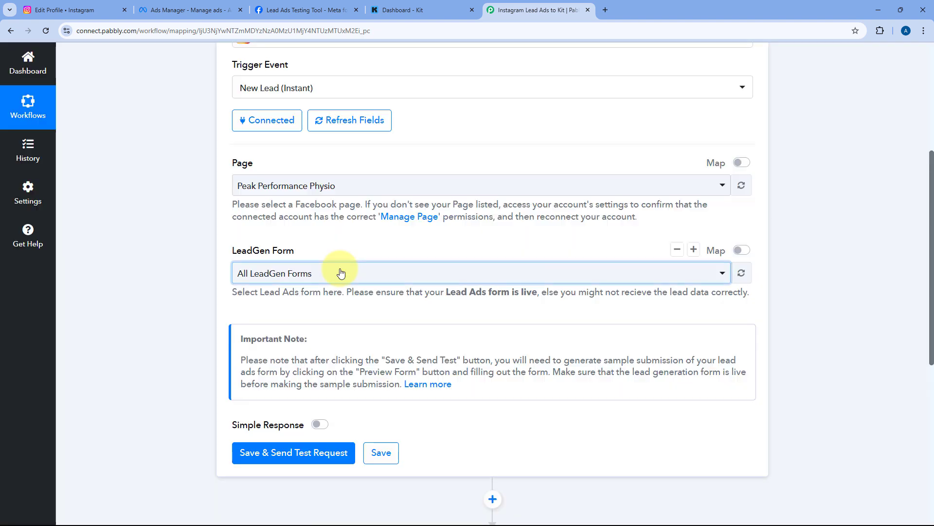
{"action": "left_click", "coordinate": [341, 272]}
{"action": "scroll", "coordinate": [316, 268], "scroll_direction": "down", "scroll_amount": 2}
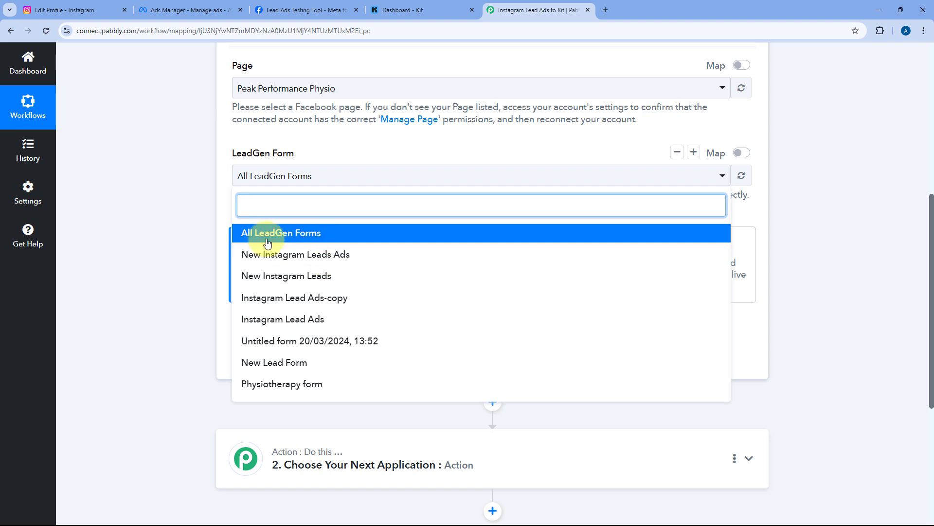
{"action": "left_click", "coordinate": [315, 233]}
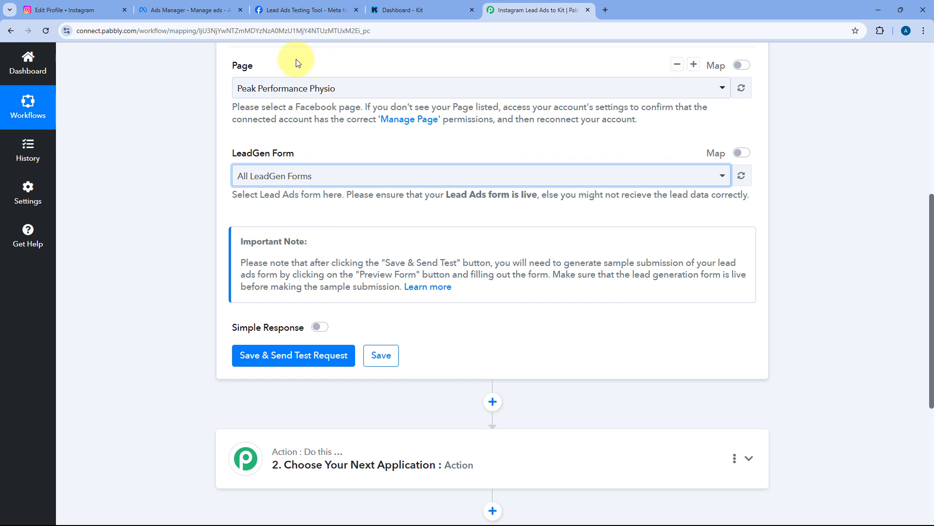
{"action": "left_click", "coordinate": [306, 138]}
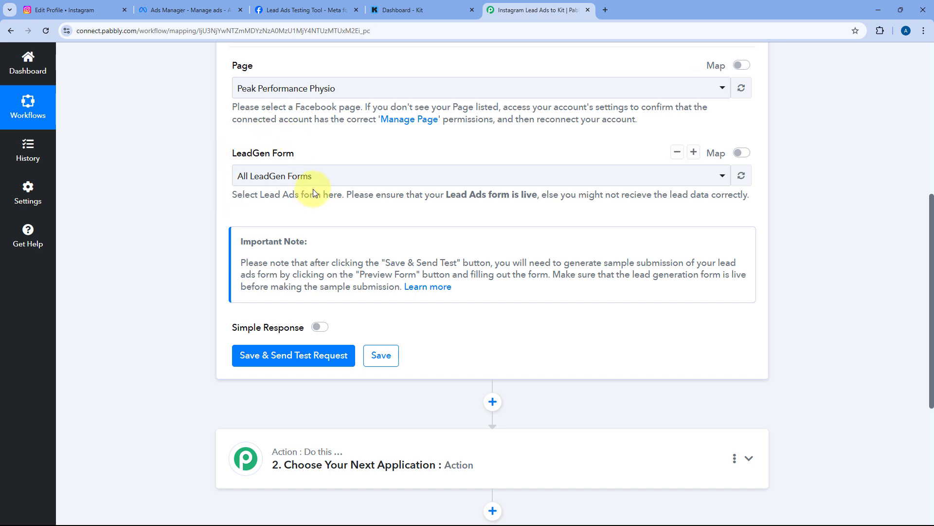
{"action": "scroll", "coordinate": [193, 203], "scroll_direction": "down", "scroll_amount": 2}
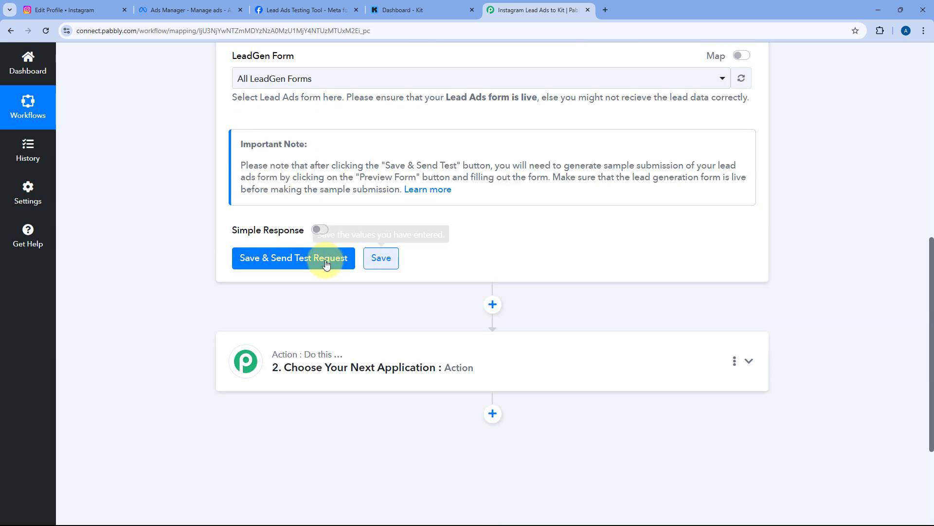
Save the trigger to await a test lead, then go to Meta's Lead Ads Testing Tool
{"action": "left_click", "coordinate": [302, 263]}
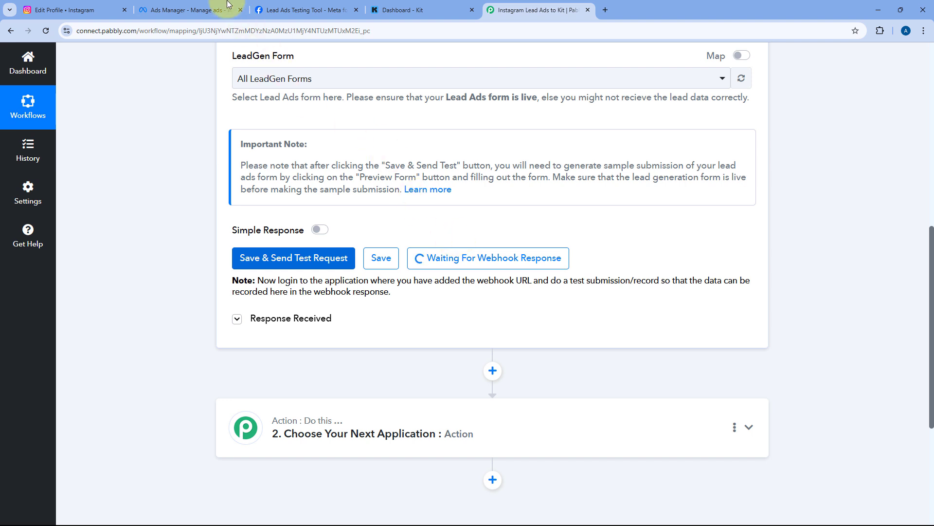
{"action": "left_click", "coordinate": [189, 10]}
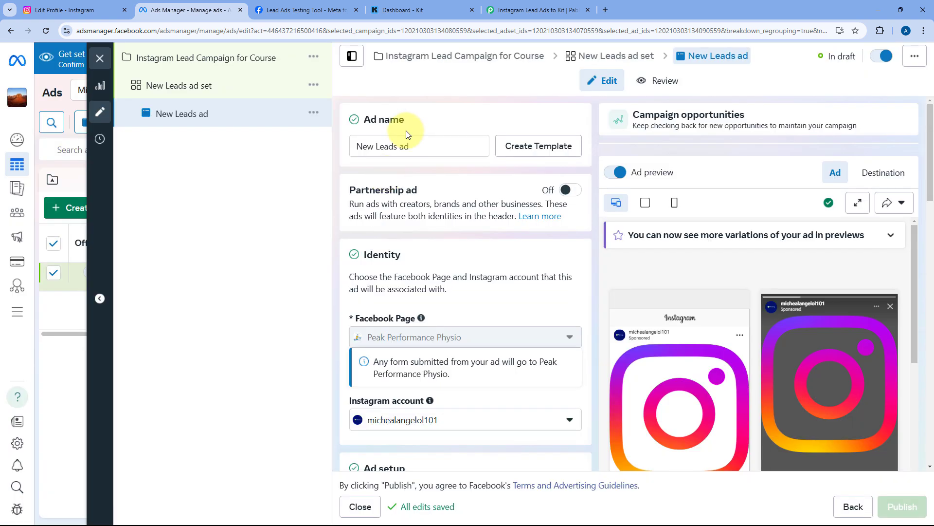
{"action": "left_click", "coordinate": [538, 9]}
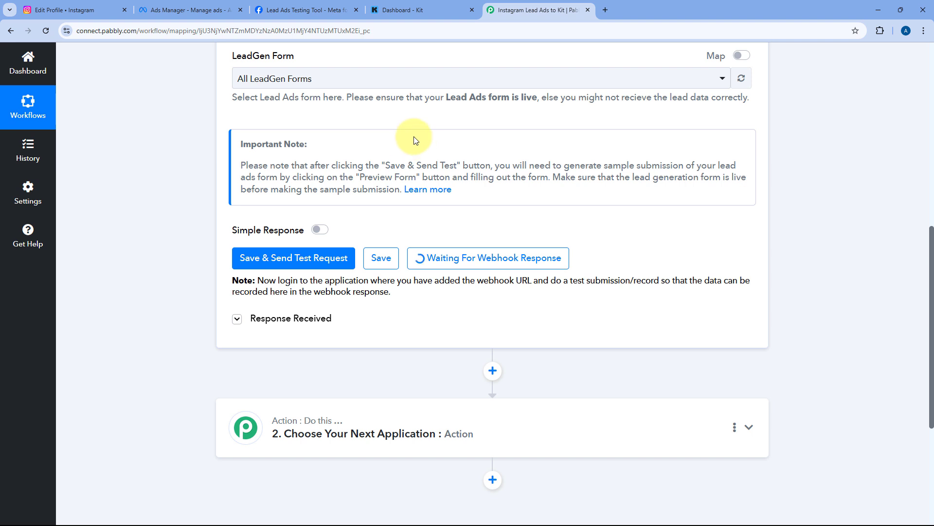
{"action": "left_click", "coordinate": [307, 10]}
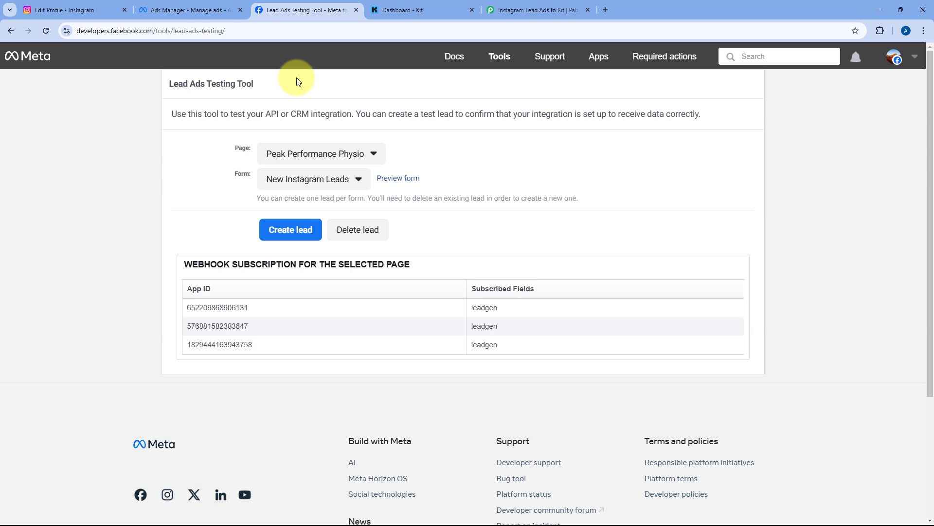
Keep page Peak Performance Physio and form New Instagram Leads, and preview the form
{"action": "left_click", "coordinate": [370, 155]}
{"action": "left_click", "coordinate": [367, 154]}
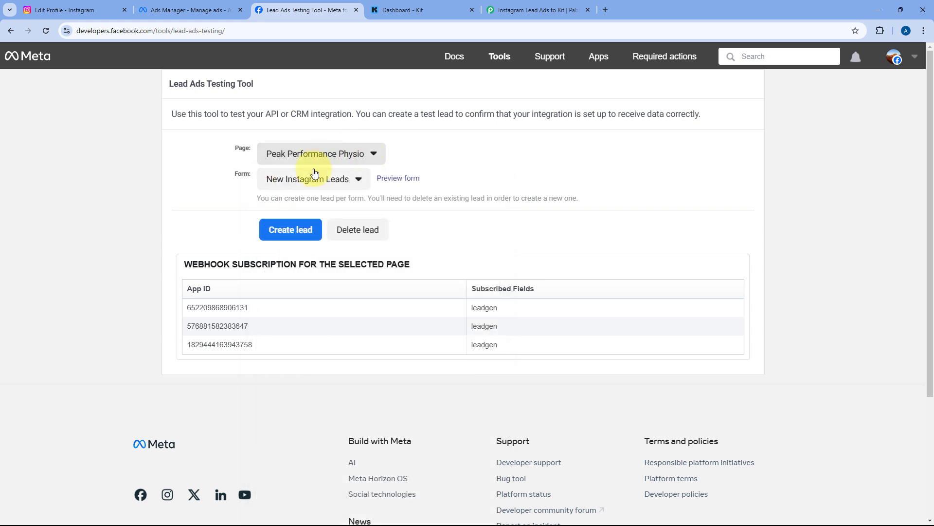
{"action": "left_click", "coordinate": [358, 180]}
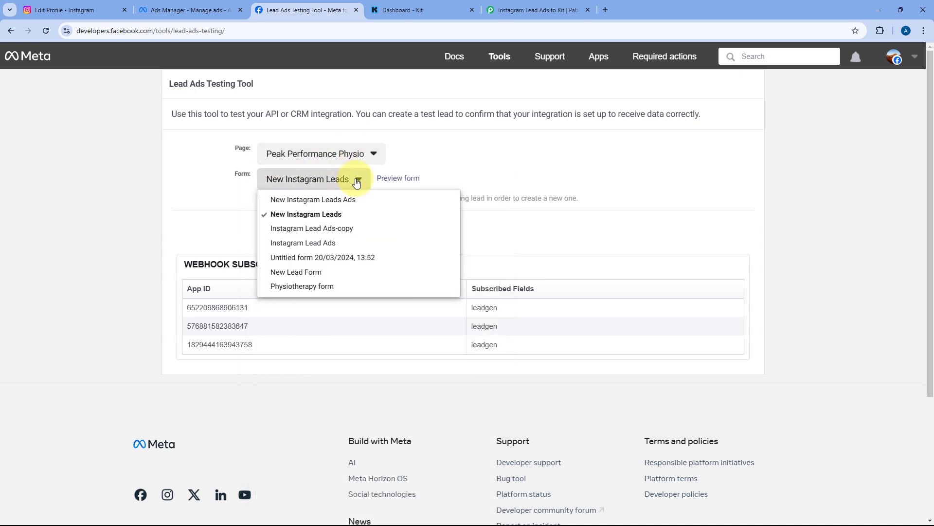
{"action": "left_click", "coordinate": [308, 214]}
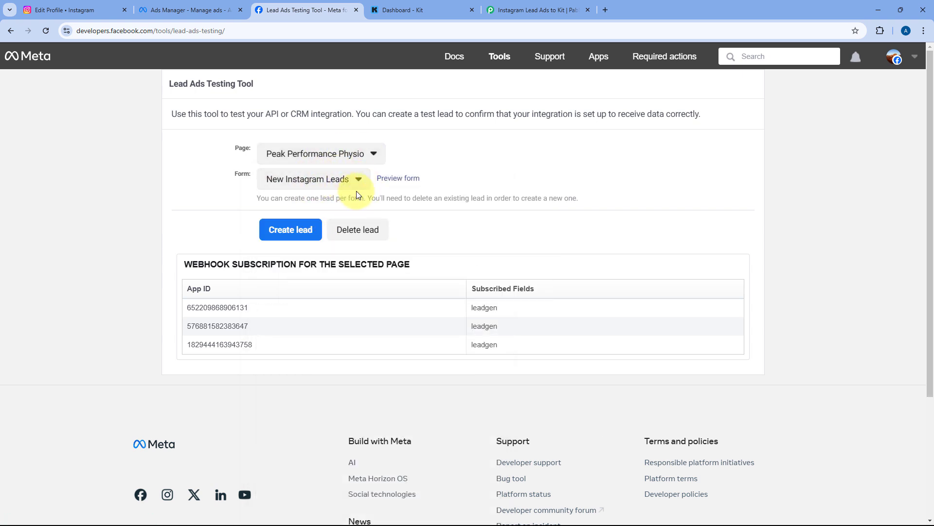
{"action": "left_click", "coordinate": [403, 179]}
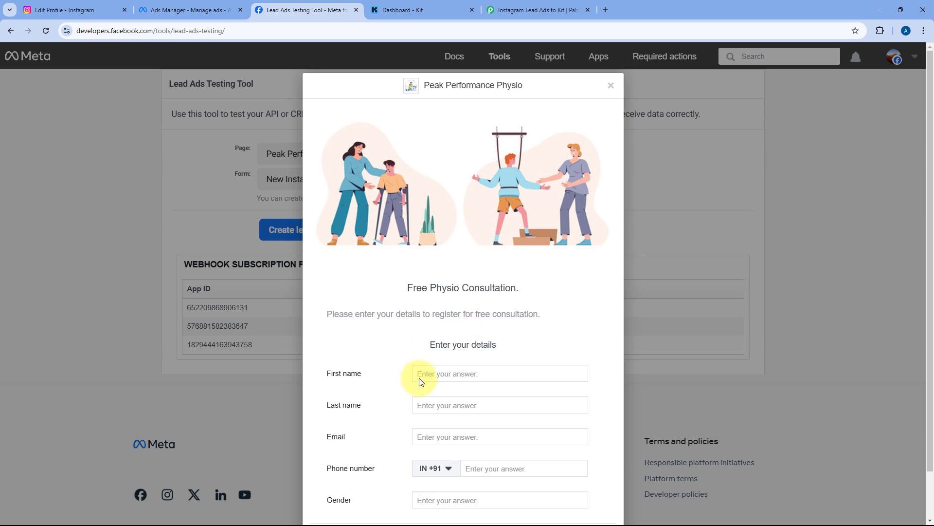
Fill the test lead's first and last name, email, phone number, and Male gender
{"action": "scroll", "coordinate": [411, 369], "scroll_direction": "down", "scroll_amount": 1}
{"action": "left_click", "coordinate": [434, 325]}
{"action": "type", "text": "Dem"}
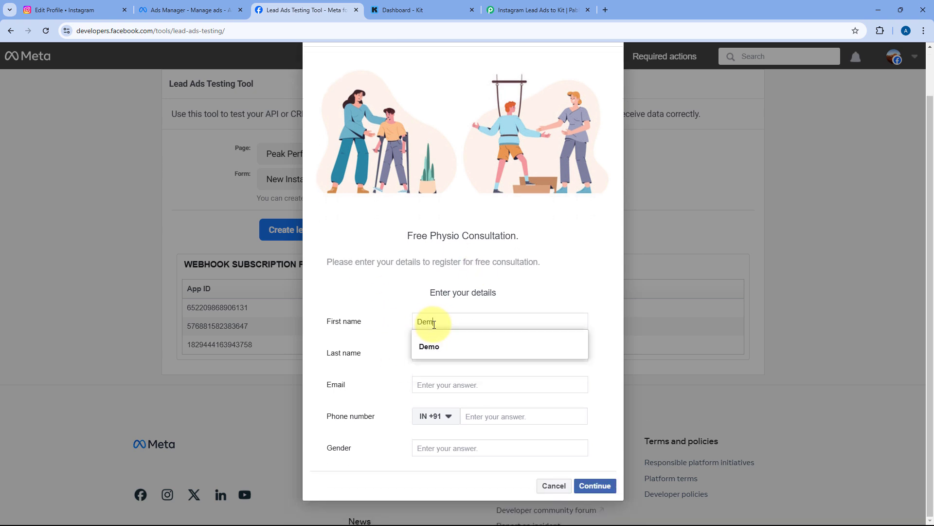
{"action": "key", "text": "Down"}
{"action": "key", "text": "Tab"}
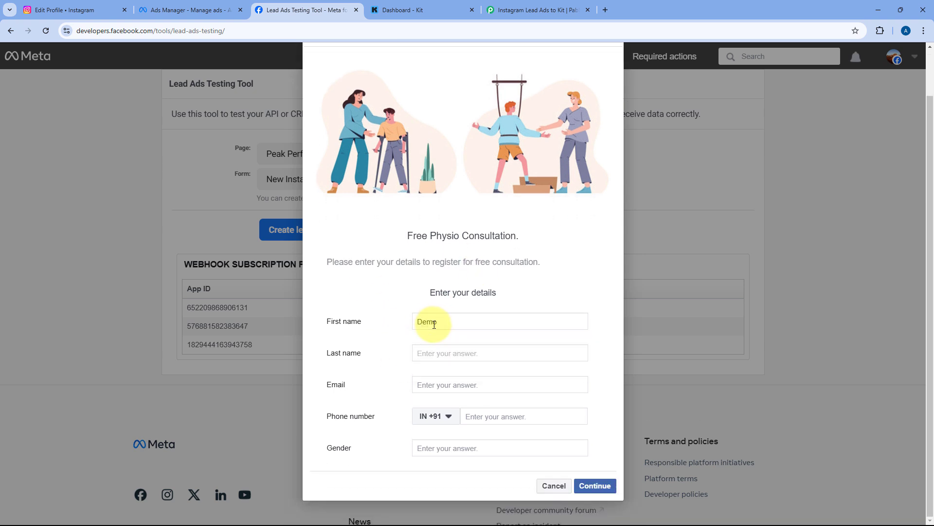
{"action": "type", "text": "User"}
{"action": "key", "text": "Tab"}
{"action": "type", "text": "de"}
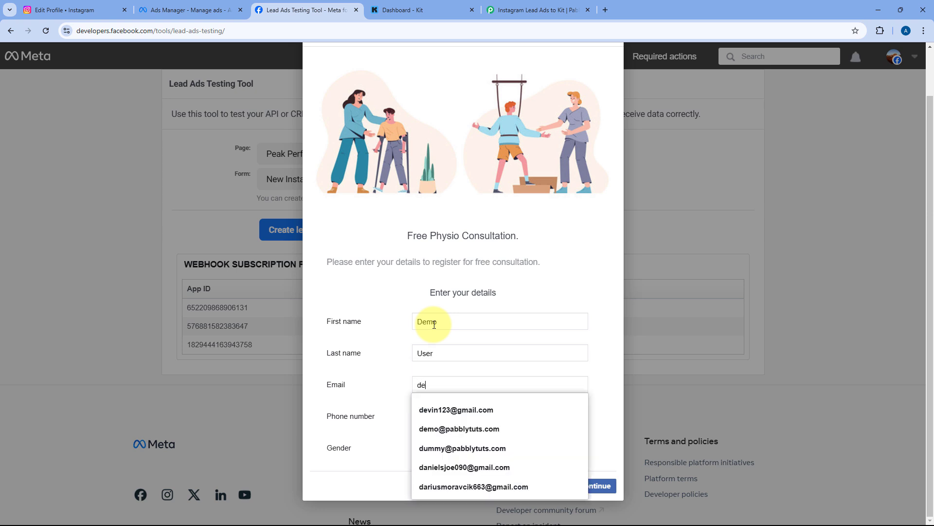
{"action": "key", "text": "Down"}
{"action": "key", "text": "Tab"}
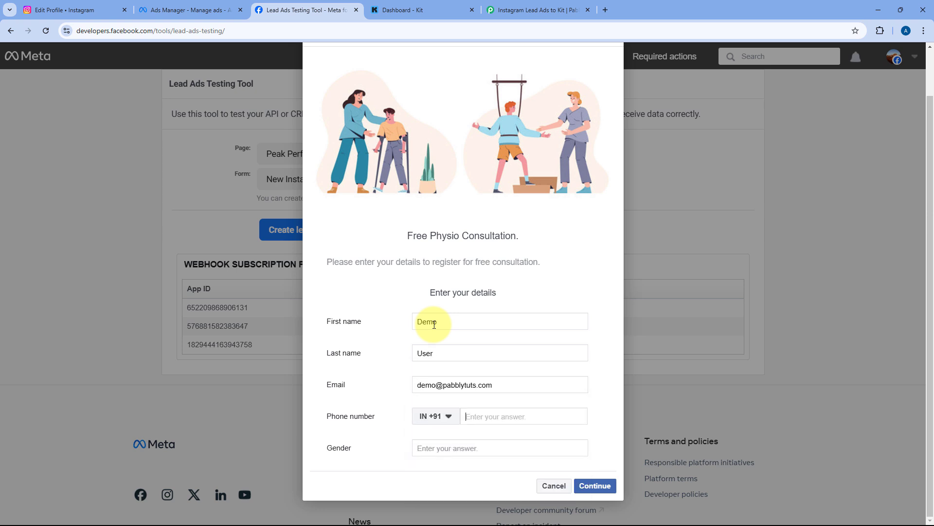
{"action": "type", "text": "124 578 9630"}
{"action": "key", "text": "Tab"}
{"action": "type", "text": "Male"}
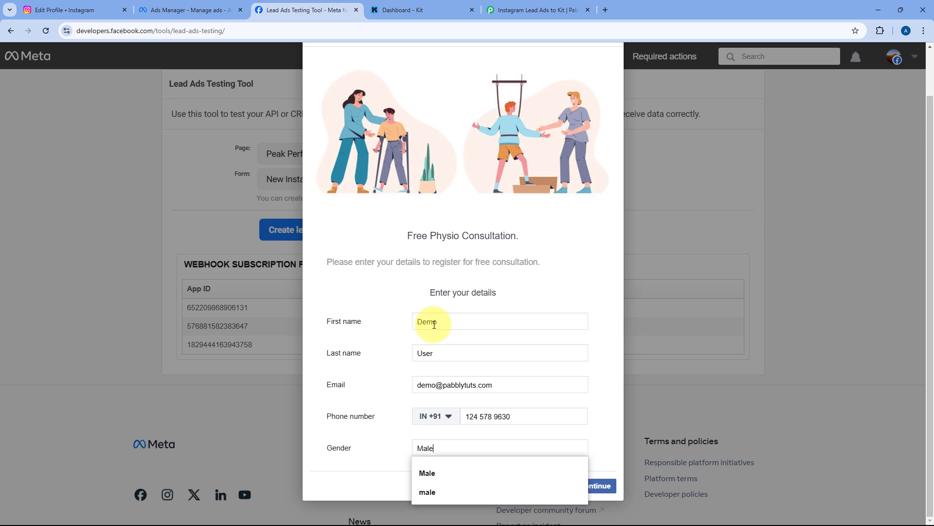
{"action": "left_click", "coordinate": [444, 473]}
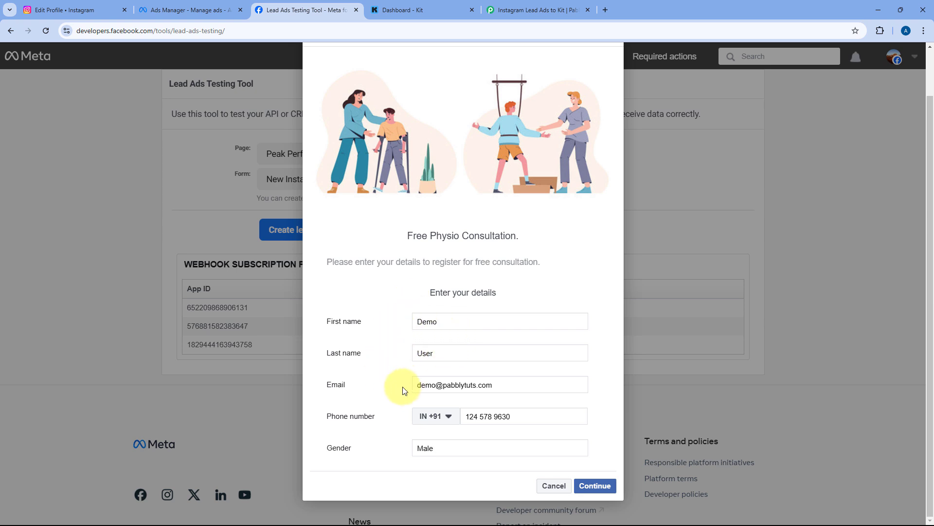
Submit the test lead and close the confirmation dialog
{"action": "left_click", "coordinate": [594, 487]}
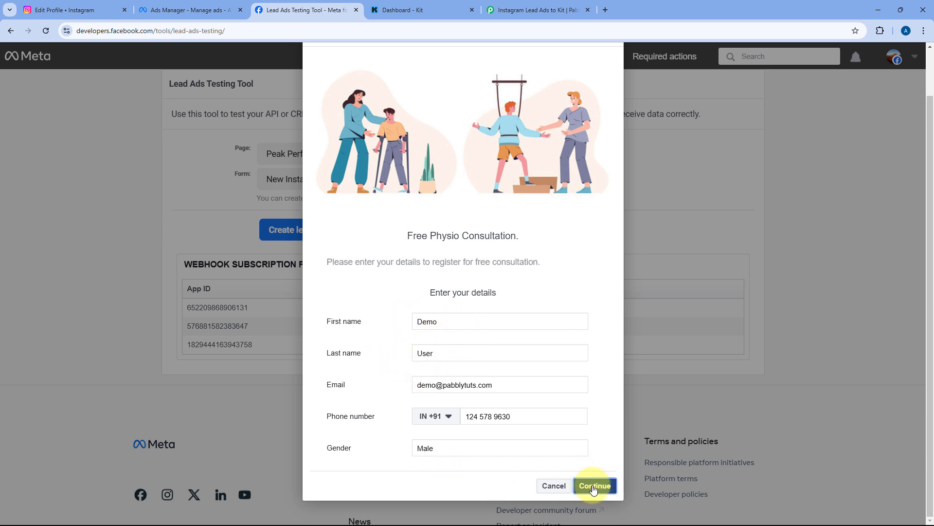
{"action": "left_click", "coordinate": [602, 373]}
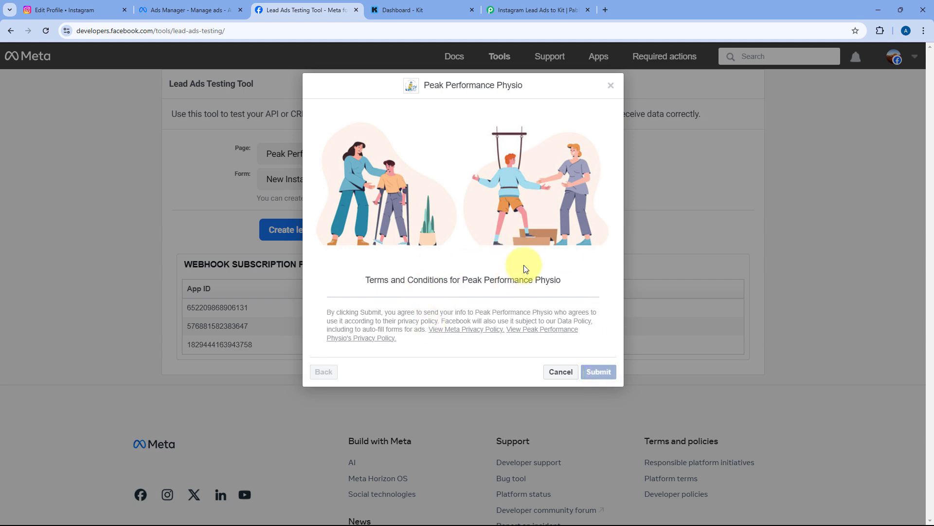
{"action": "left_click", "coordinate": [609, 86]}
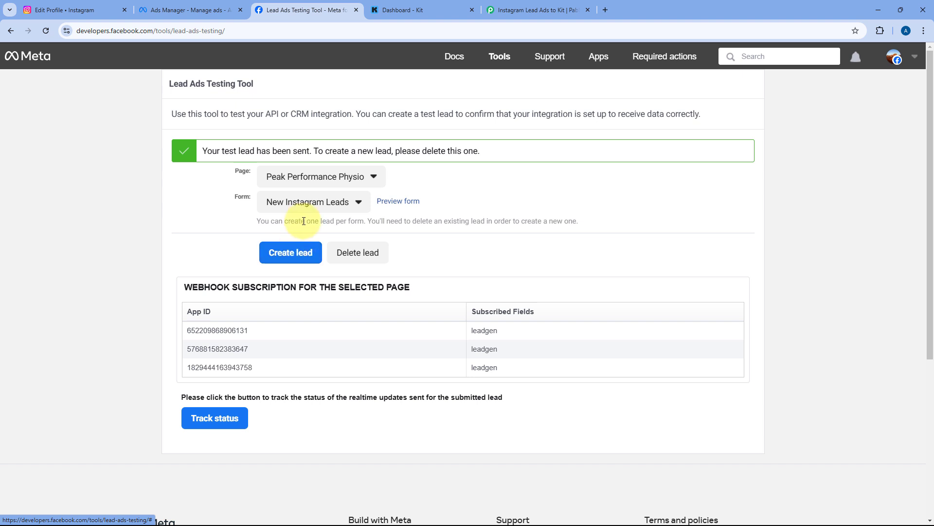
Return to the Pabbly workflow and scroll to the trigger's Response Received data
{"action": "left_click", "coordinate": [508, 5]}
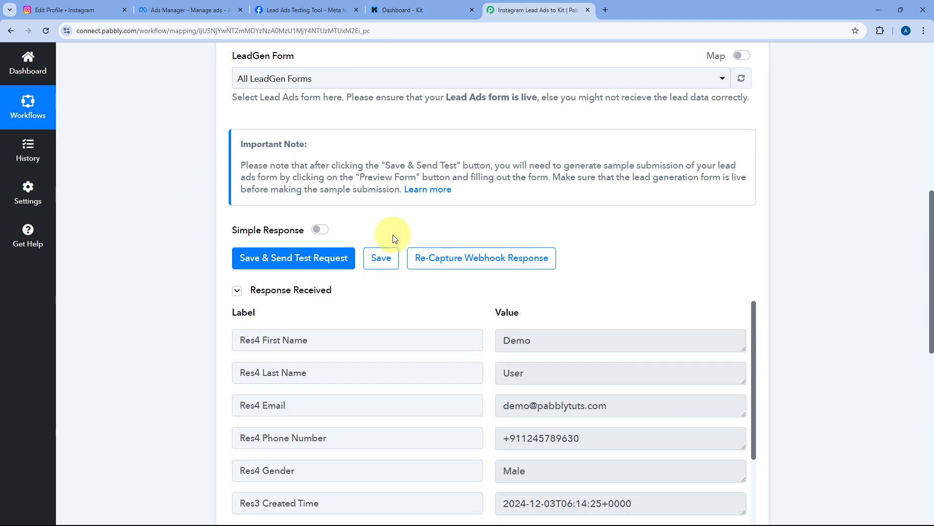
{"action": "scroll", "coordinate": [489, 217], "scroll_direction": "down", "scroll_amount": 1}
{"action": "scroll", "coordinate": [488, 218], "scroll_direction": "down", "scroll_amount": 3}
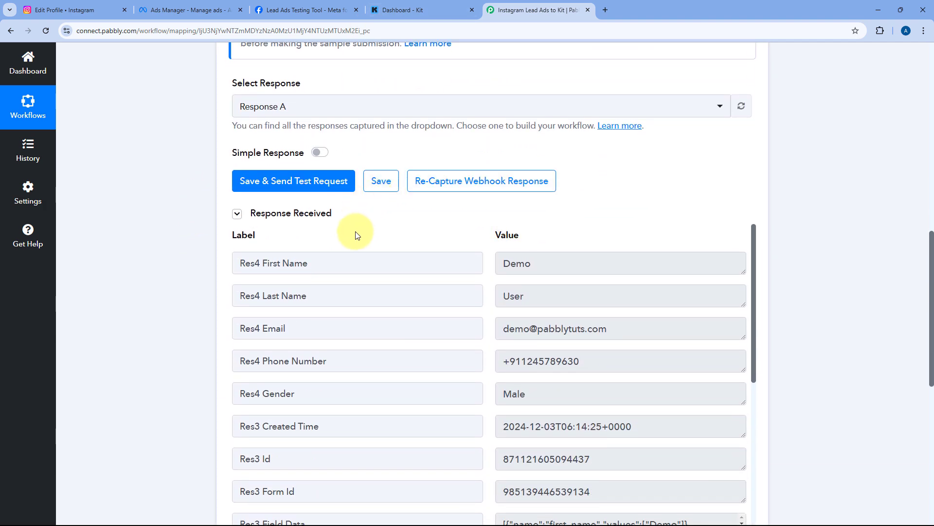
{"action": "scroll", "coordinate": [455, 225], "scroll_direction": "down", "scroll_amount": 1}
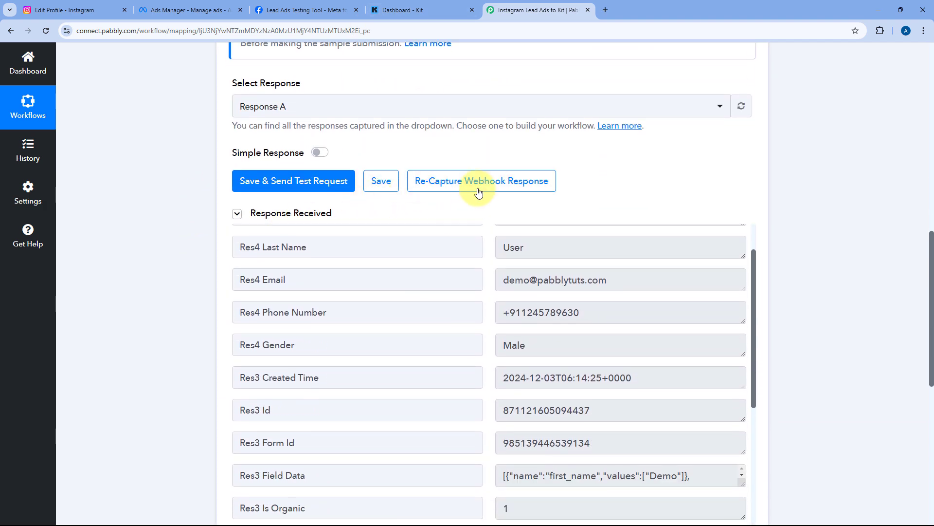
{"action": "scroll", "coordinate": [477, 192], "scroll_direction": "down", "scroll_amount": 3}
{"action": "scroll", "coordinate": [485, 200], "scroll_direction": "up", "scroll_amount": 2}
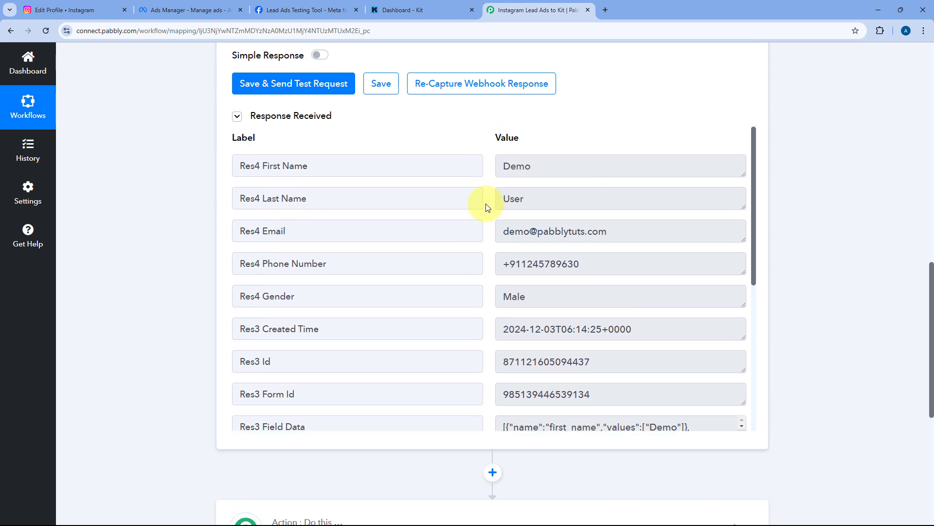
Highlight the test lead's captured first name, last name, email, phone number and gender
{"action": "left_click_drag", "start_coordinate": [555, 166], "coordinate": [482, 201]}
{"action": "left_click", "coordinate": [611, 234]}
{"action": "left_click_drag", "start_coordinate": [610, 234], "coordinate": [471, 238]}
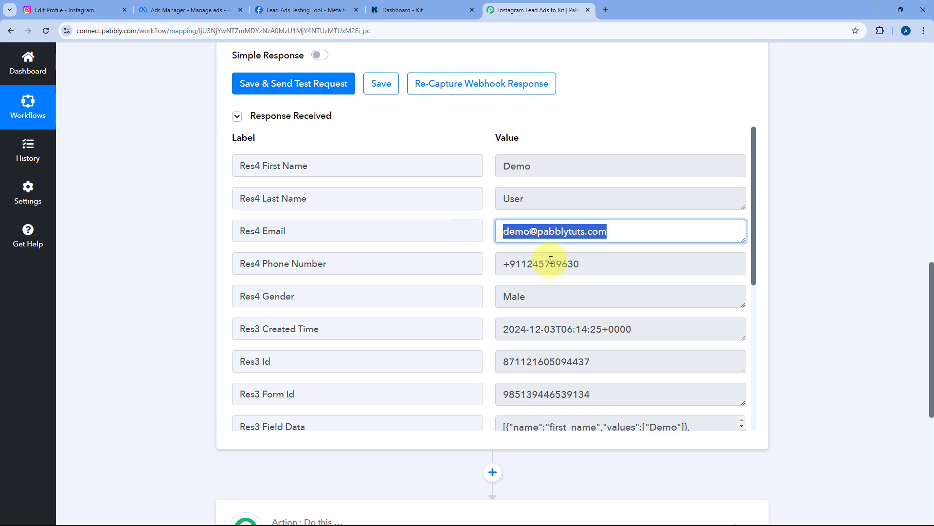
{"action": "left_click_drag", "start_coordinate": [598, 267], "coordinate": [445, 274]}
{"action": "left_click_drag", "start_coordinate": [549, 297], "coordinate": [479, 286]}
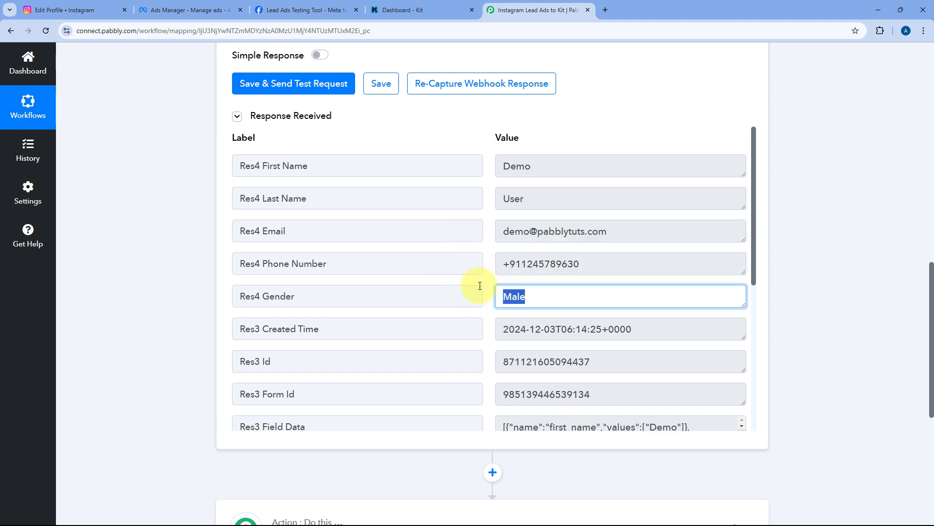
{"action": "left_click", "coordinate": [486, 284]}
{"action": "scroll", "coordinate": [482, 272], "scroll_direction": "down", "scroll_amount": 5}
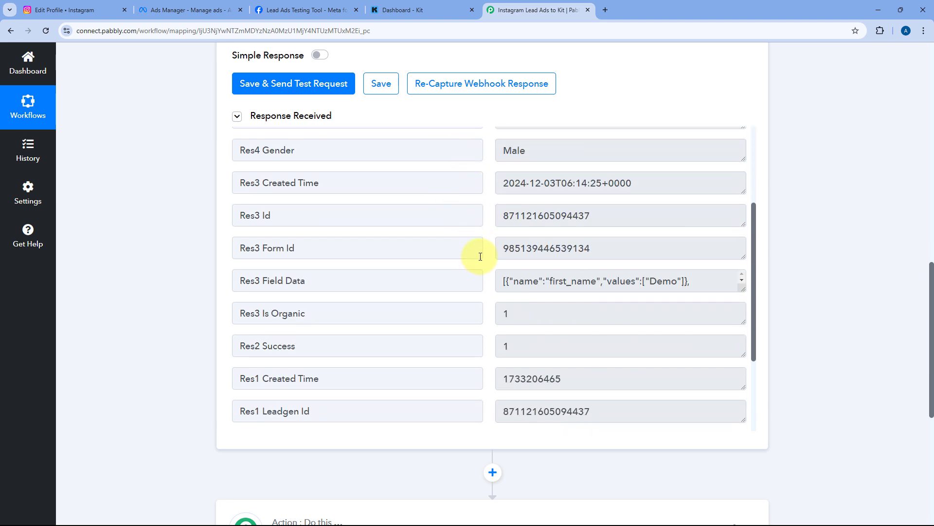
{"action": "scroll", "coordinate": [480, 257], "scroll_direction": "down", "scroll_amount": 1}
{"action": "scroll", "coordinate": [484, 258], "scroll_direction": "up", "scroll_amount": 6}
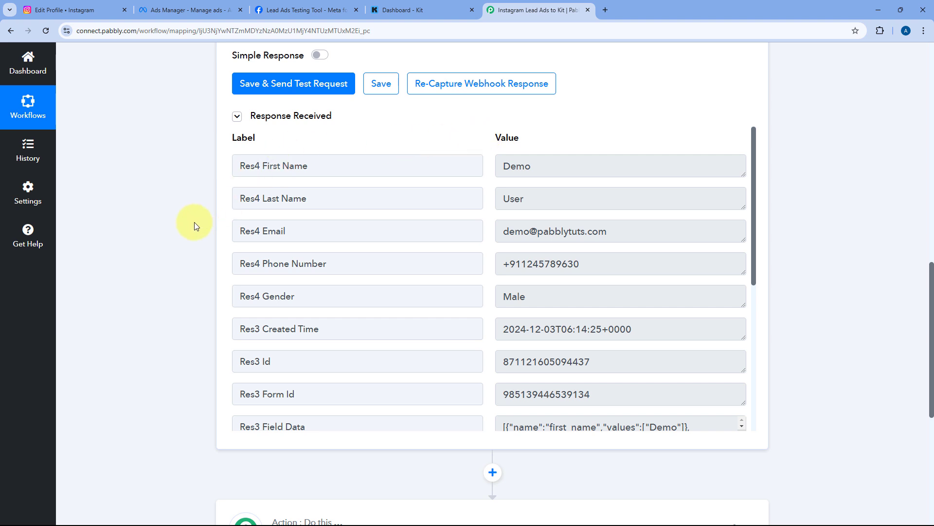
{"action": "scroll", "coordinate": [194, 223], "scroll_direction": "down", "scroll_amount": 5}
Choose Kit as the app for the workflow's second step
{"action": "left_click", "coordinate": [407, 187]}
{"action": "scroll", "coordinate": [487, 194], "scroll_direction": "up", "scroll_amount": 4}
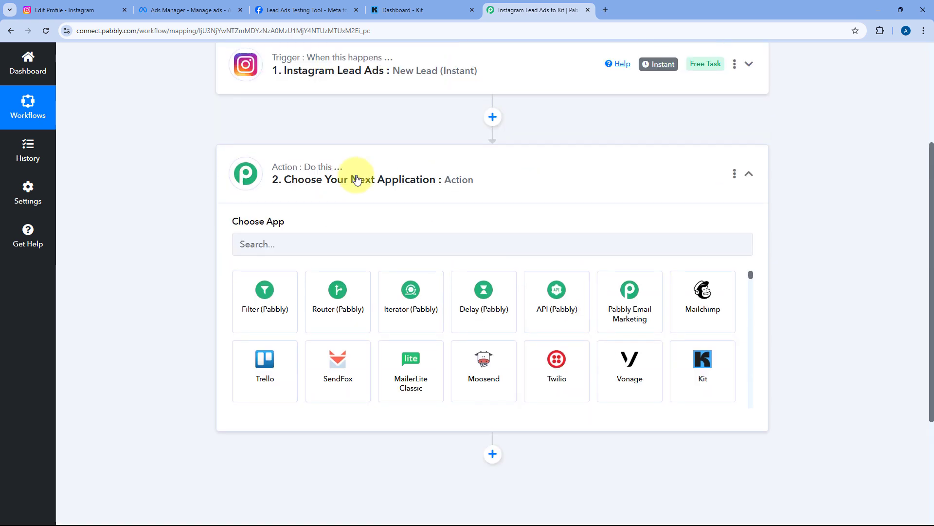
{"action": "left_click", "coordinate": [296, 253]}
{"action": "type", "text": "Kit"}
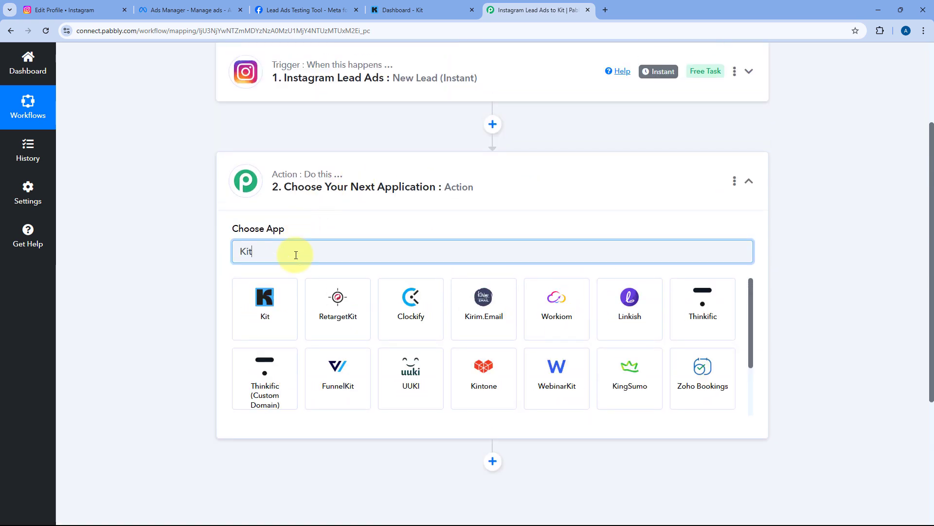
{"action": "left_click", "coordinate": [271, 304]}
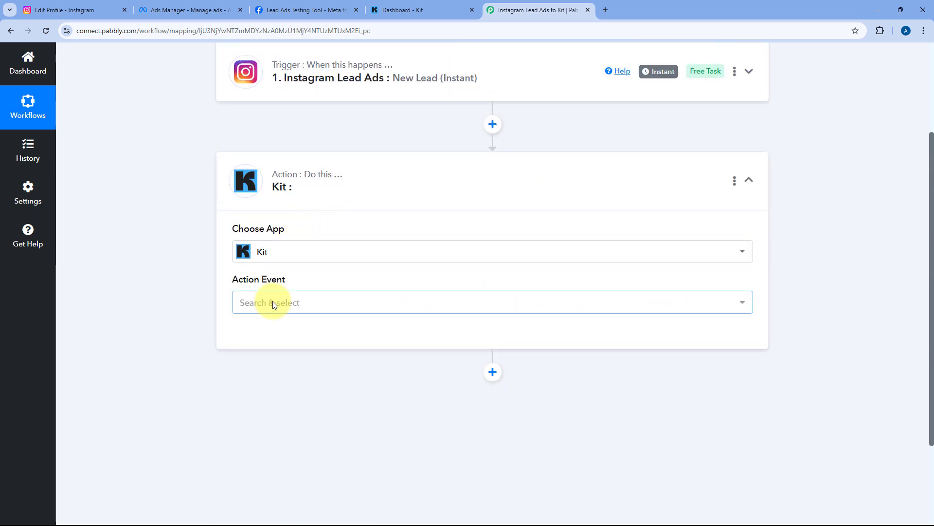
Set the Kit action event to Add Subscriber to a Sequence and begin connecting an account
{"action": "scroll", "coordinate": [292, 249], "scroll_direction": "down", "scroll_amount": 1}
{"action": "left_click", "coordinate": [323, 254]}
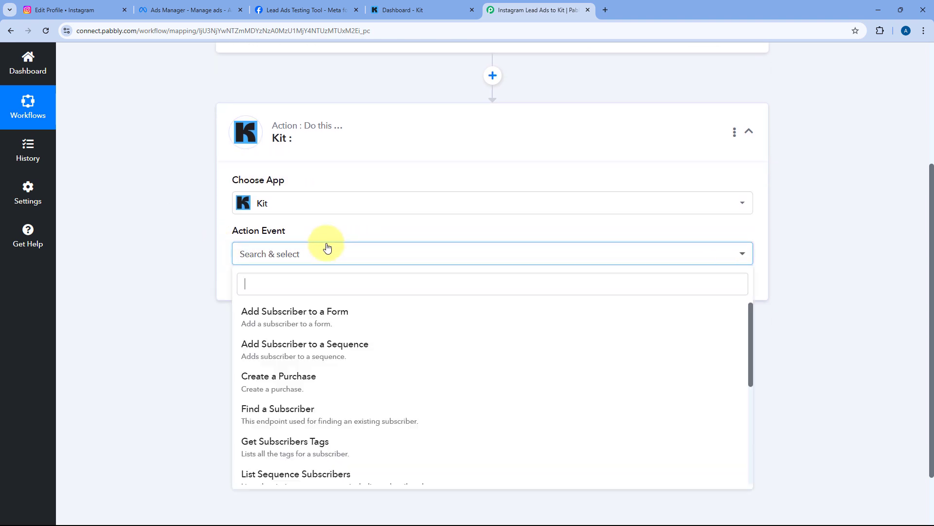
{"action": "scroll", "coordinate": [178, 261], "scroll_direction": "down", "scroll_amount": 2}
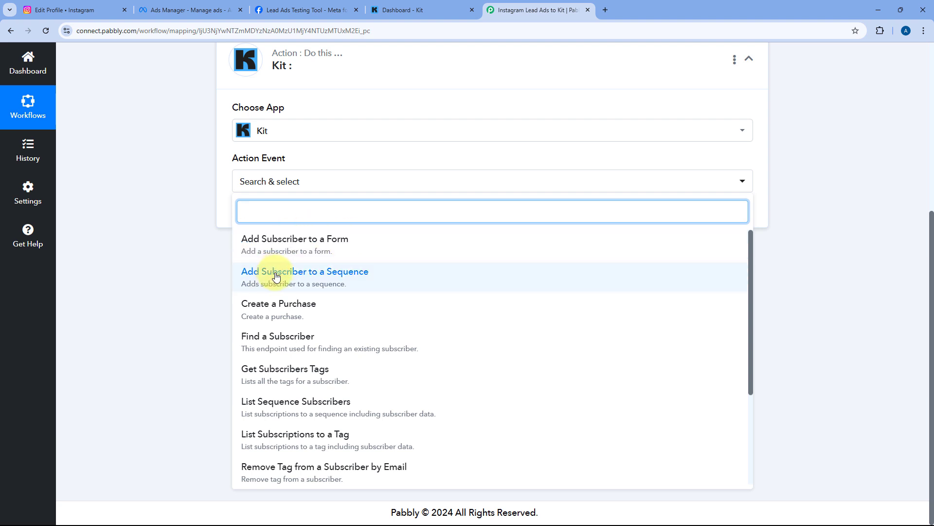
{"action": "left_click", "coordinate": [291, 275]}
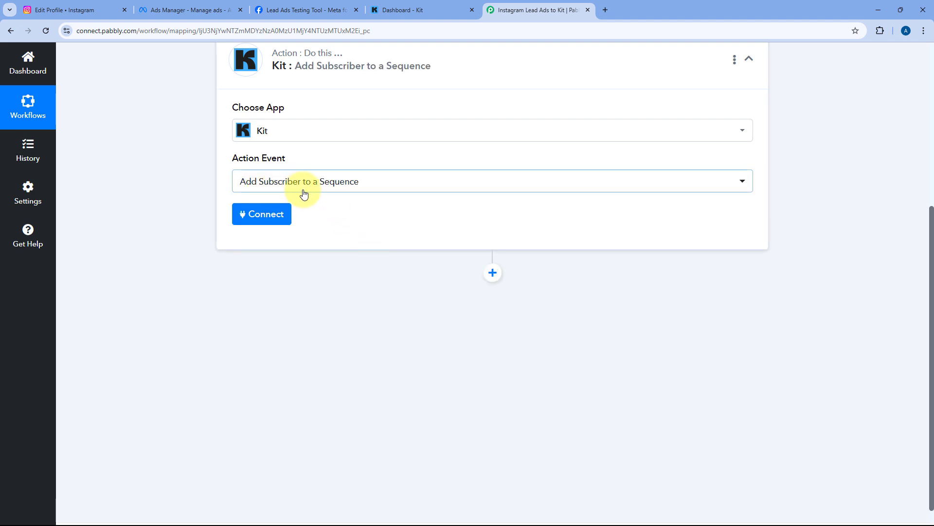
{"action": "scroll", "coordinate": [330, 259], "scroll_direction": "up", "scroll_amount": 1}
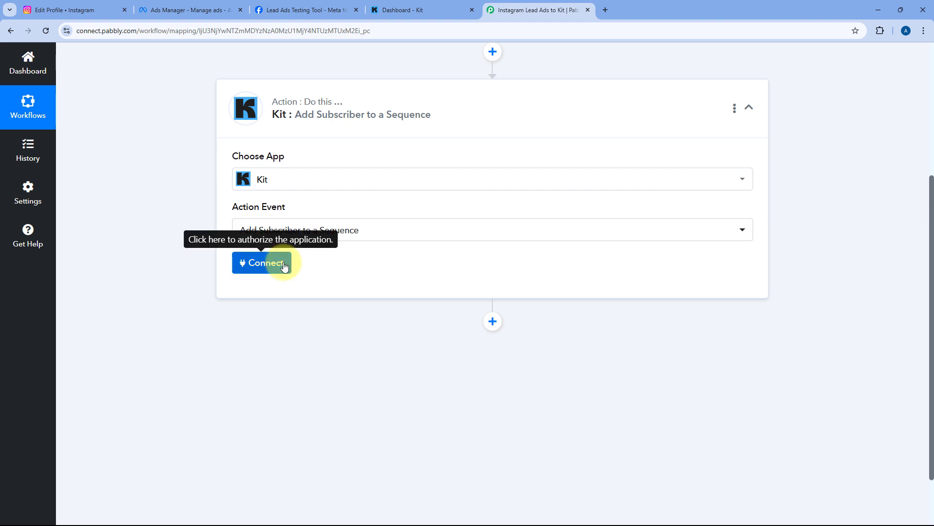
{"action": "left_click", "coordinate": [265, 263]}
Start a new Kit connection named Kit #16, then go to the Kit dashboard
{"action": "left_click", "coordinate": [432, 160]}
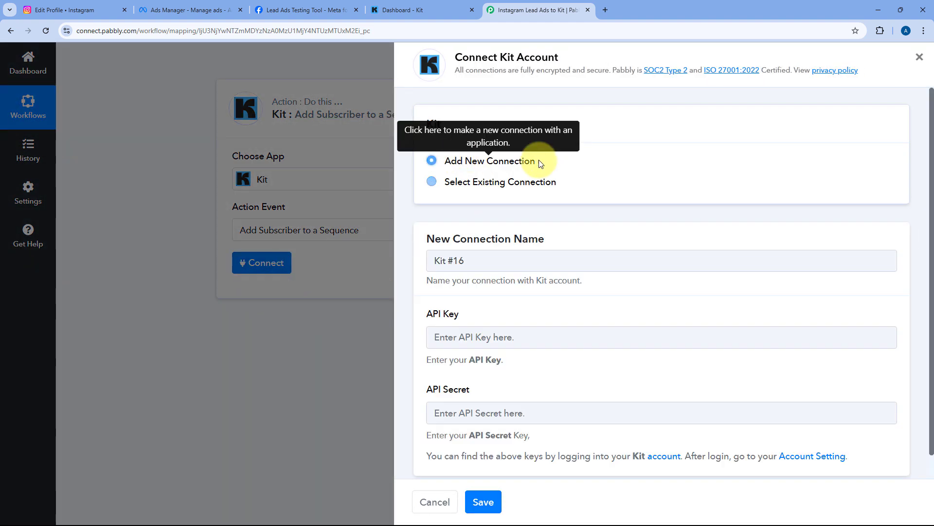
{"action": "scroll", "coordinate": [565, 163], "scroll_direction": "down", "scroll_amount": 1}
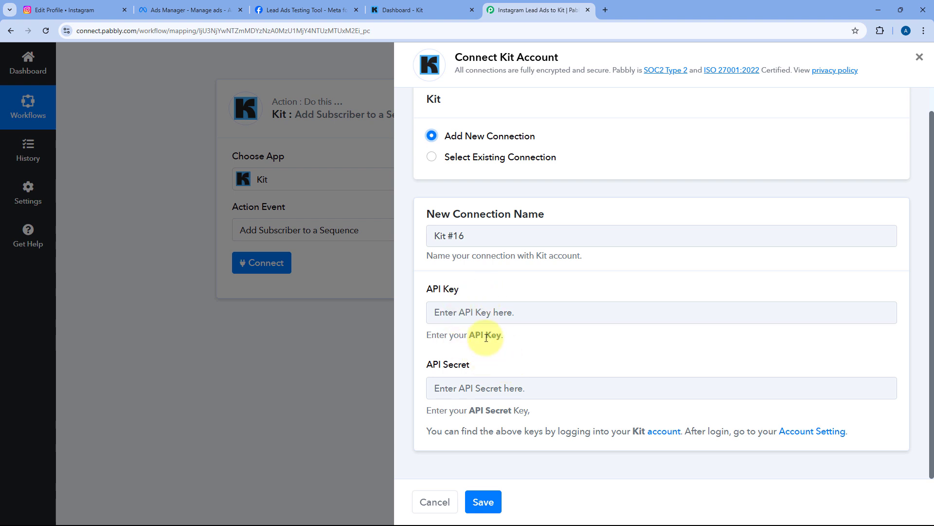
{"action": "left_click", "coordinate": [431, 9]}
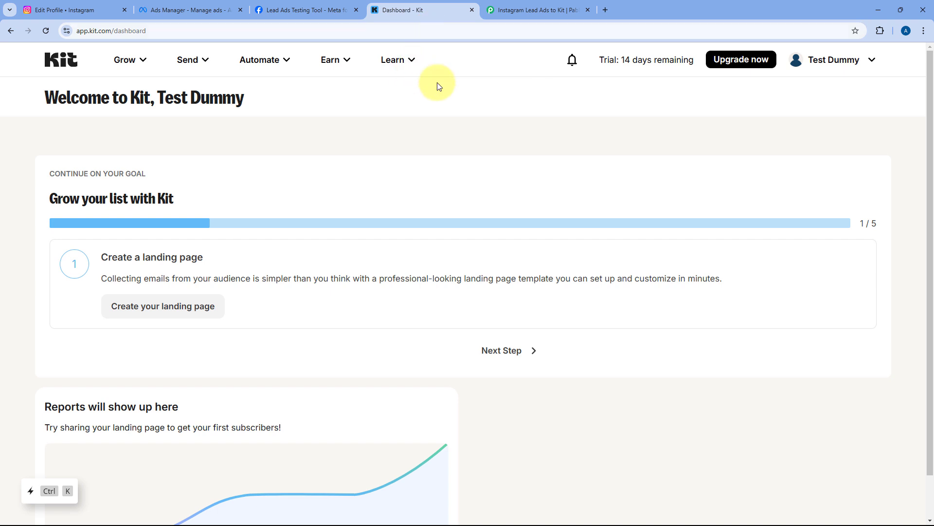
Copy the V3 API key from Kit's Developer settings and return to Pabbly's API Key field
{"action": "left_click", "coordinate": [843, 64]}
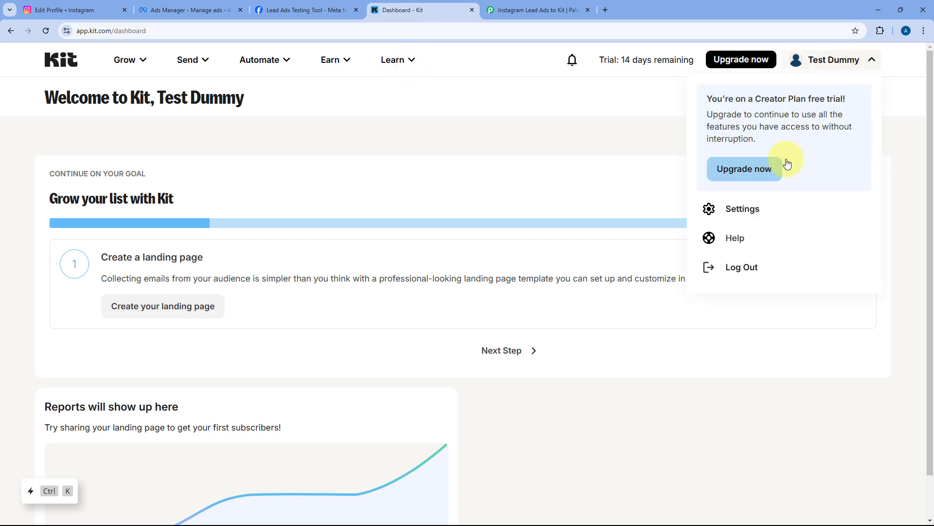
{"action": "left_click", "coordinate": [761, 210]}
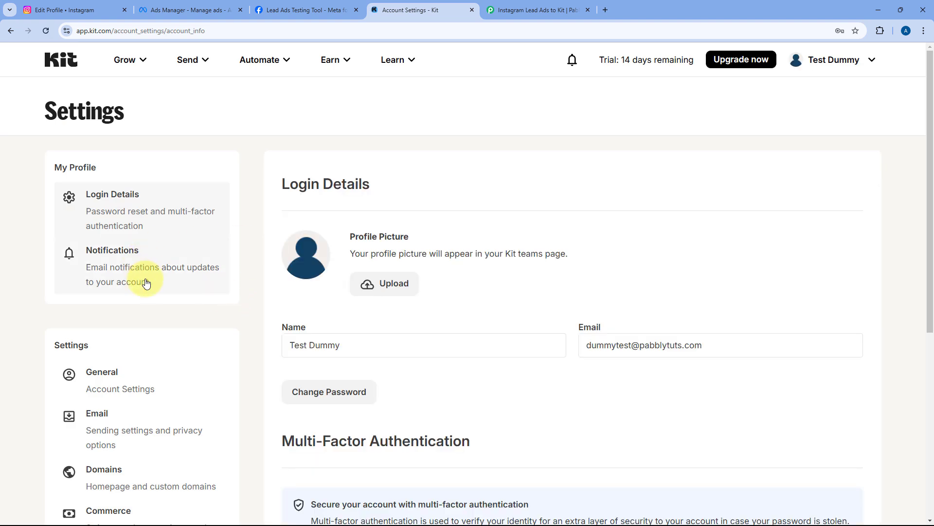
{"action": "scroll", "coordinate": [125, 312], "scroll_direction": "down", "scroll_amount": 5}
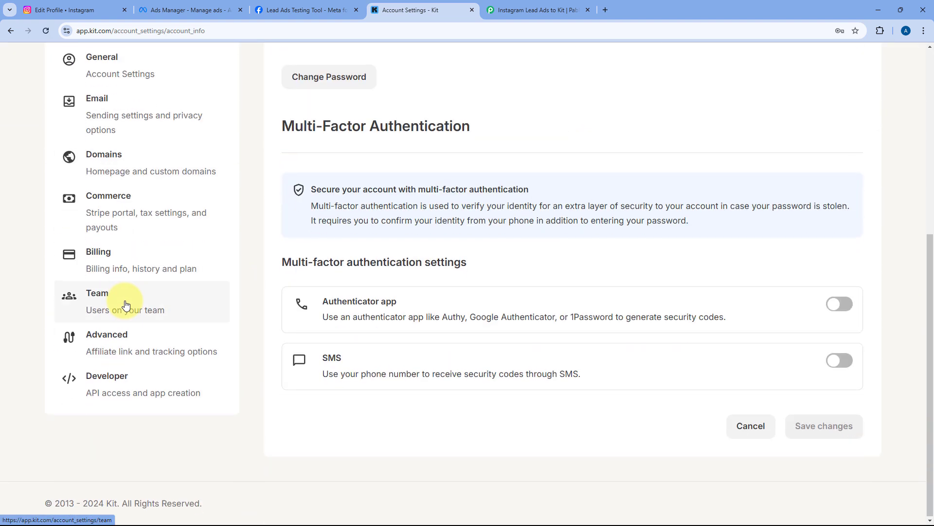
{"action": "left_click", "coordinate": [126, 389]}
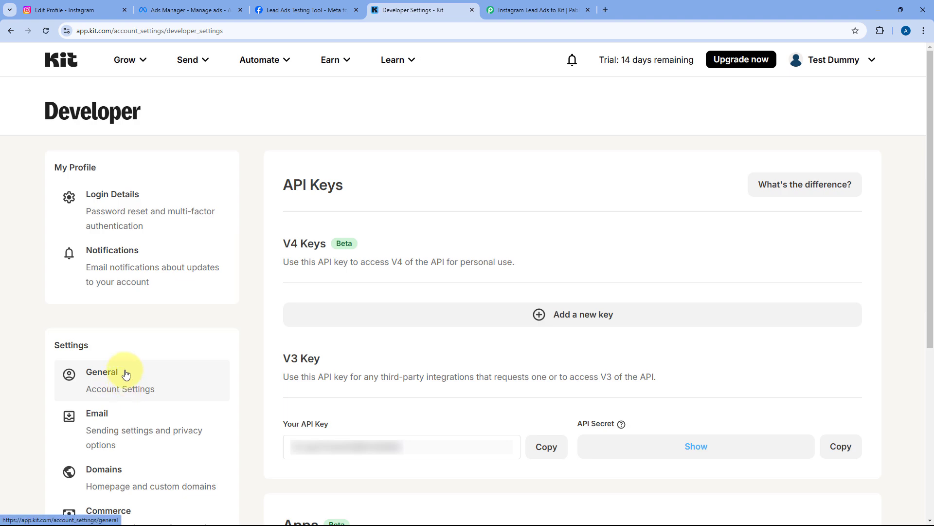
{"action": "scroll", "coordinate": [273, 258], "scroll_direction": "down", "scroll_amount": 3}
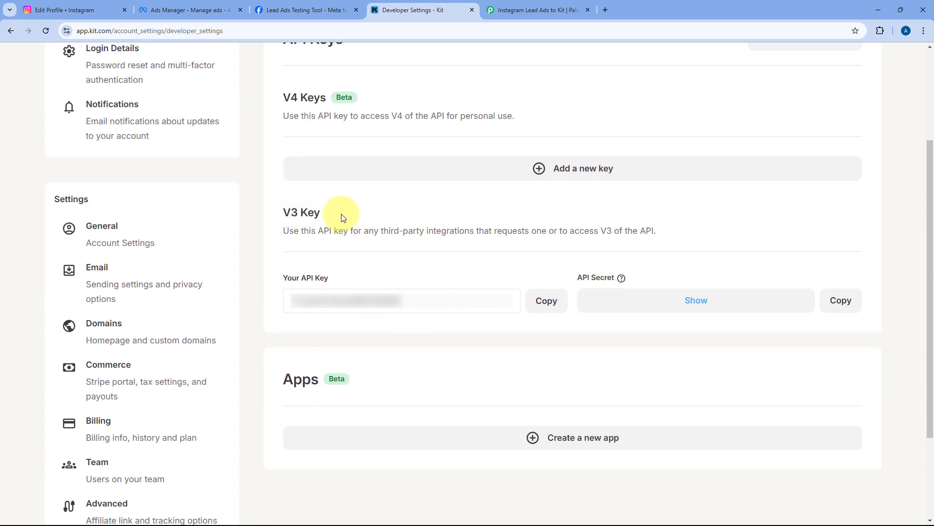
{"action": "left_click", "coordinate": [540, 300]}
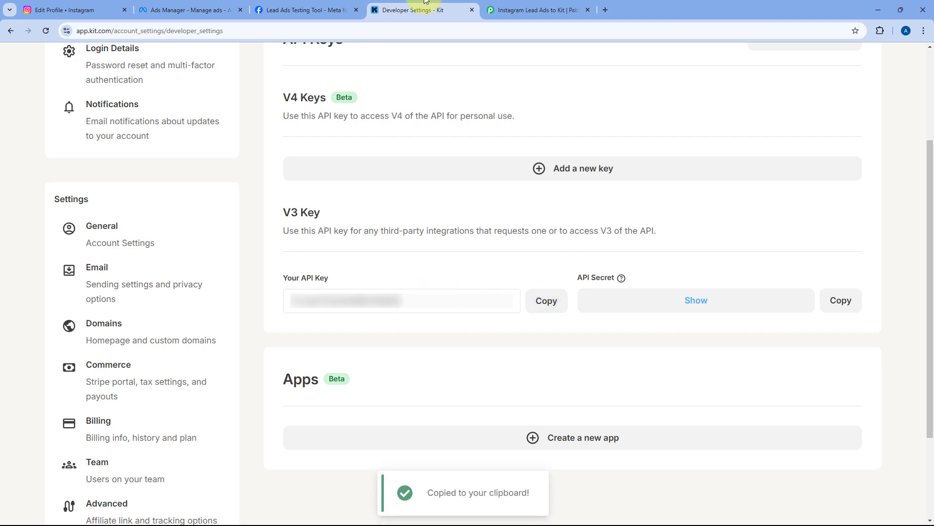
{"action": "left_click", "coordinate": [537, 9]}
{"action": "left_click", "coordinate": [475, 311]}
Paste Kit's API key and API secret into the Kit #16 connection and save it
{"action": "right_click", "coordinate": [472, 306]}
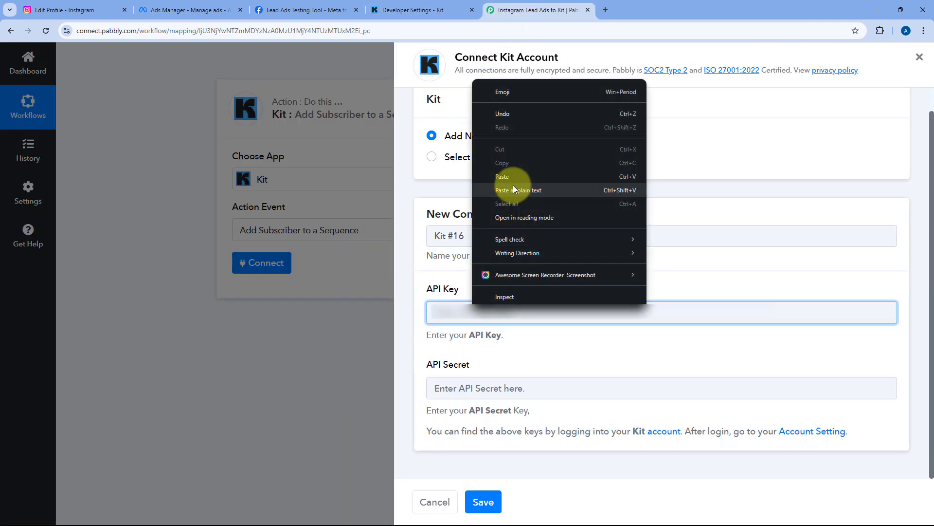
{"action": "left_click", "coordinate": [510, 179]}
{"action": "left_click", "coordinate": [412, 10]}
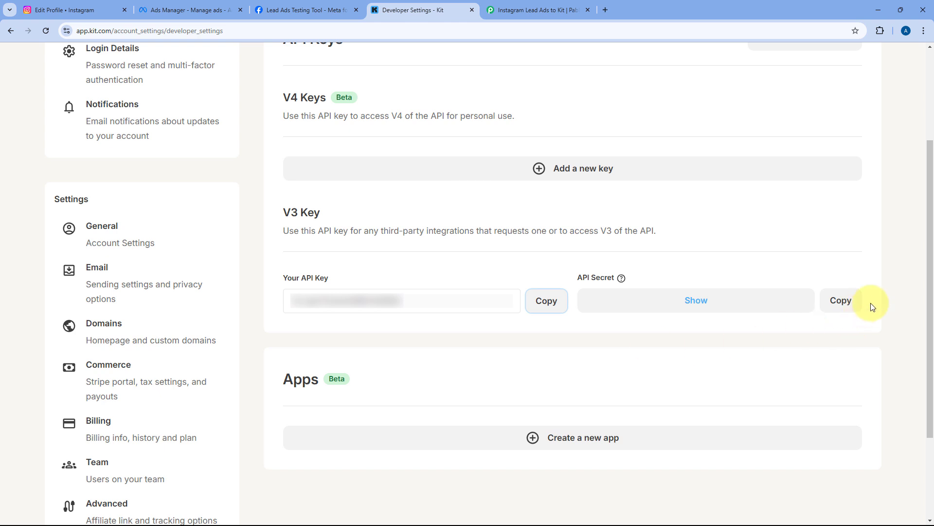
{"action": "left_click", "coordinate": [854, 302]}
{"action": "left_click", "coordinate": [504, 8]}
{"action": "left_click", "coordinate": [483, 384]}
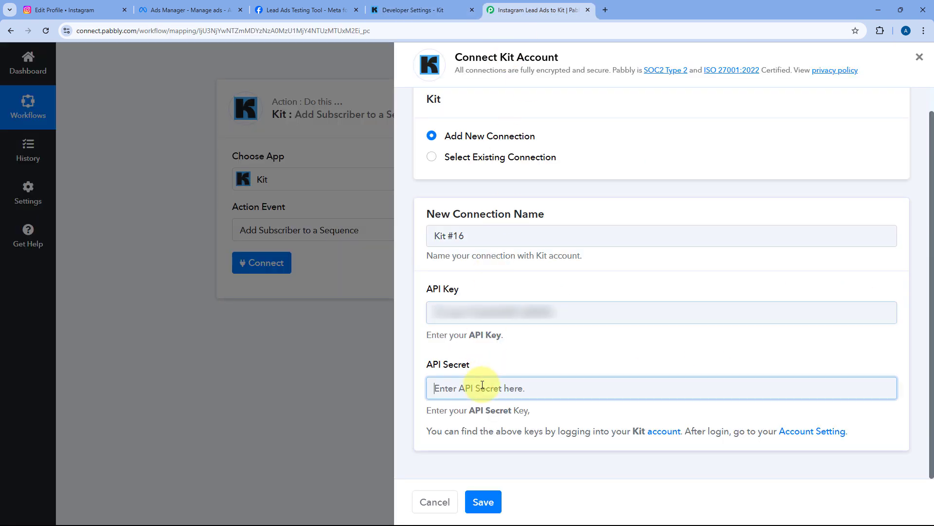
{"action": "right_click", "coordinate": [482, 384]}
{"action": "left_click", "coordinate": [506, 246]}
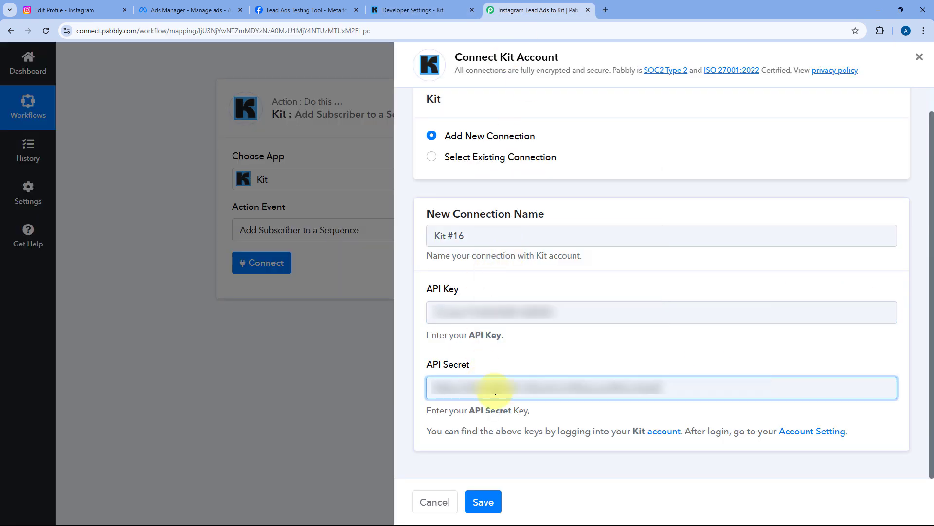
{"action": "left_click", "coordinate": [485, 502]}
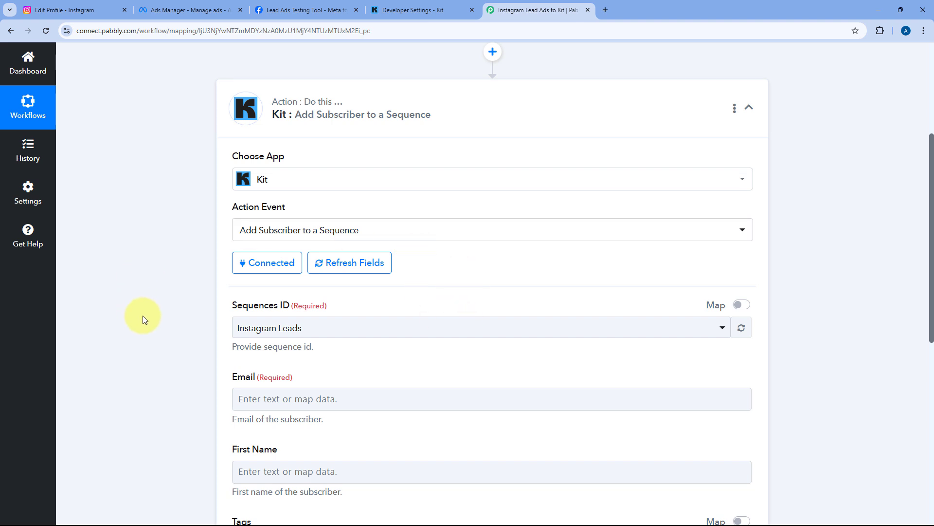
{"action": "scroll", "coordinate": [201, 310], "scroll_direction": "down", "scroll_amount": 2}
{"action": "scroll", "coordinate": [200, 308], "scroll_direction": "down", "scroll_amount": 2}
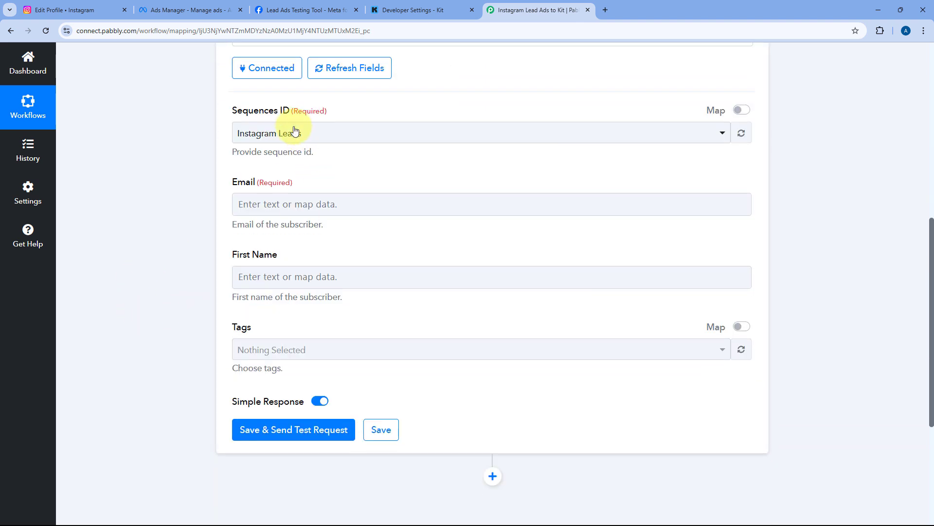
{"action": "left_click", "coordinate": [341, 134]}
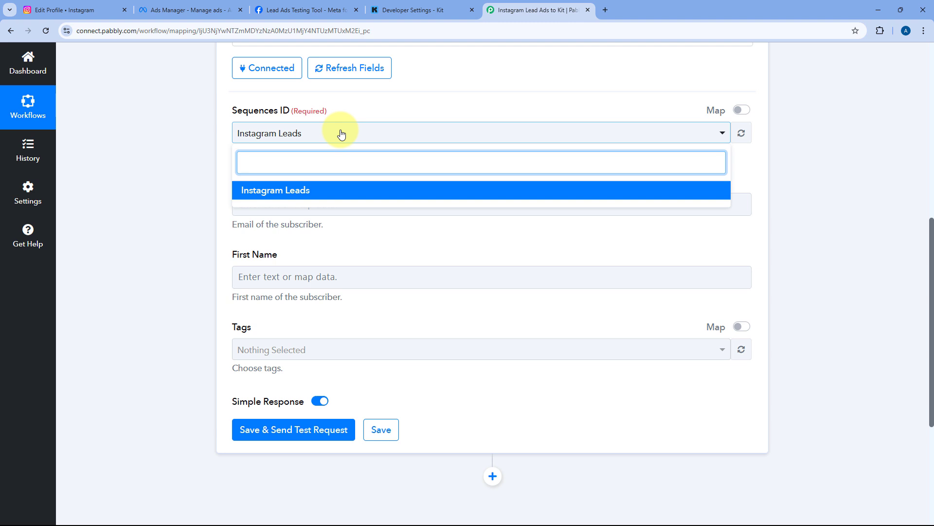
{"action": "left_click", "coordinate": [298, 191]}
{"action": "left_click", "coordinate": [313, 161]}
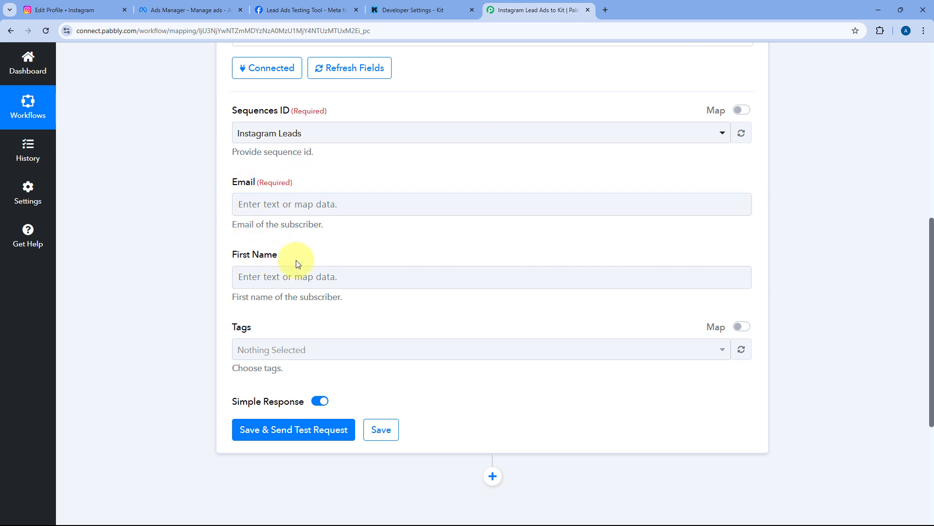
{"action": "scroll", "coordinate": [392, 195], "scroll_direction": "up", "scroll_amount": 7}
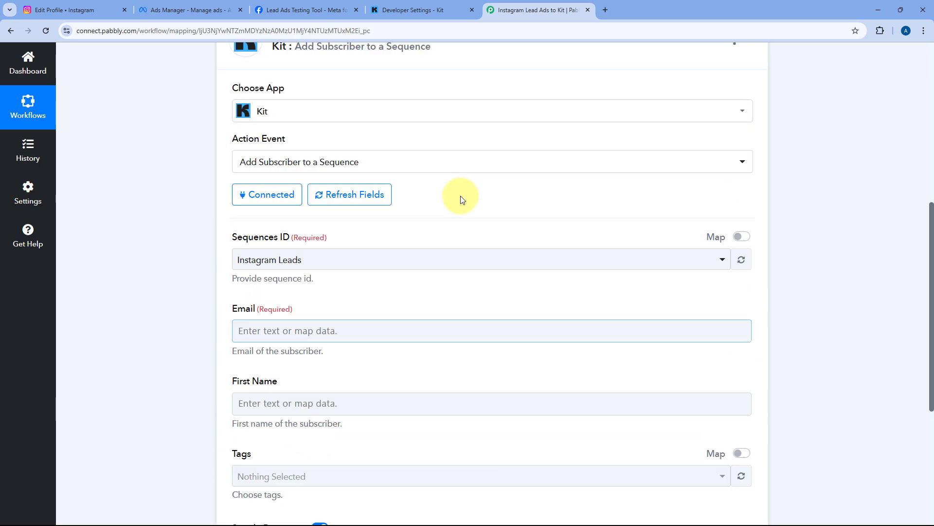
{"action": "left_click", "coordinate": [457, 225]}
{"action": "scroll", "coordinate": [188, 215], "scroll_direction": "down", "scroll_amount": 12}
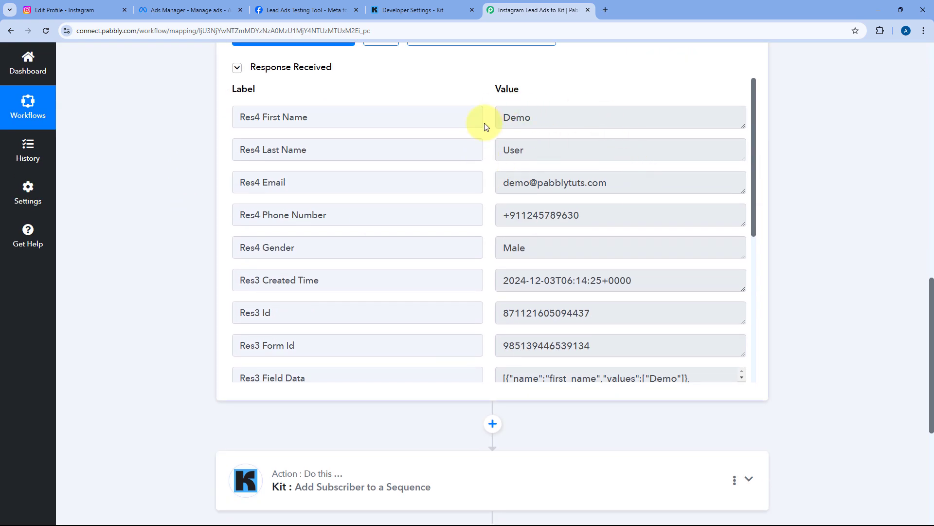
{"action": "left_click_drag", "start_coordinate": [622, 183], "coordinate": [495, 188]}
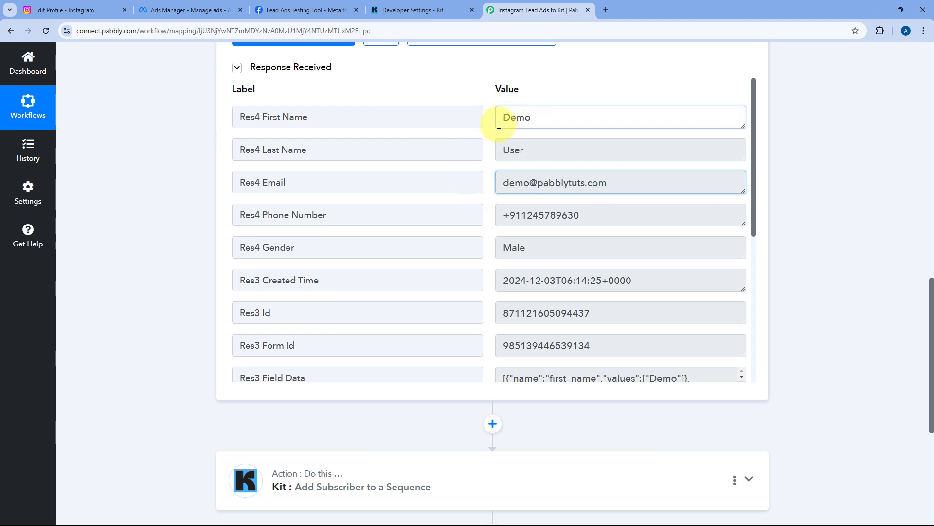
{"action": "left_click_drag", "start_coordinate": [500, 118], "coordinate": [490, 151]}
{"action": "left_click", "coordinate": [491, 153]}
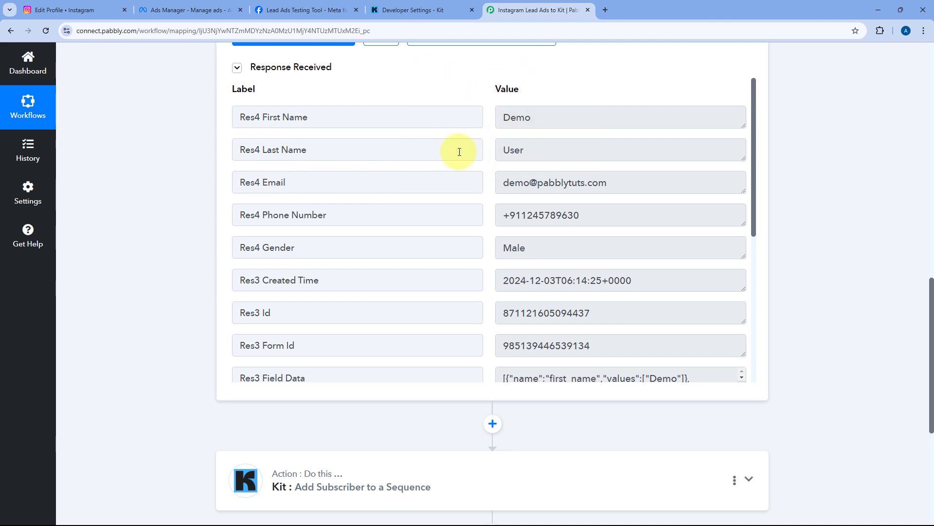
{"action": "scroll", "coordinate": [392, 240], "scroll_direction": "down", "scroll_amount": 5}
{"action": "left_click", "coordinate": [392, 240]}
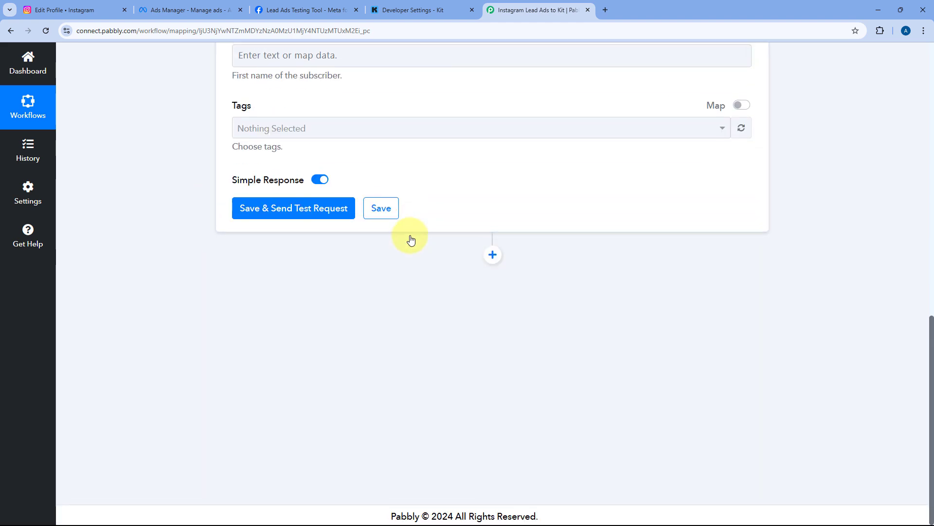
{"action": "scroll", "coordinate": [410, 239], "scroll_direction": "down", "scroll_amount": 6}
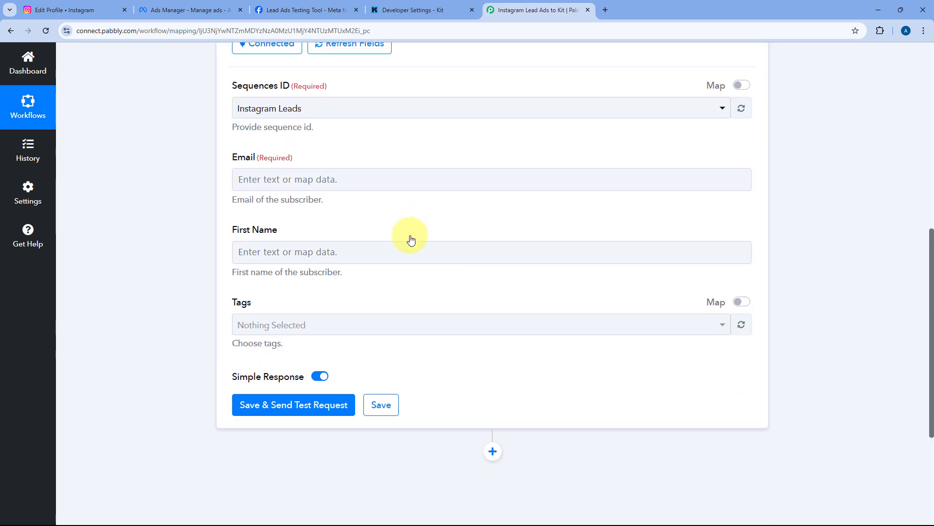
Map the Kit Email field to the test lead's email from Instagram Lead Ads: New Lead
{"action": "left_click", "coordinate": [274, 181]}
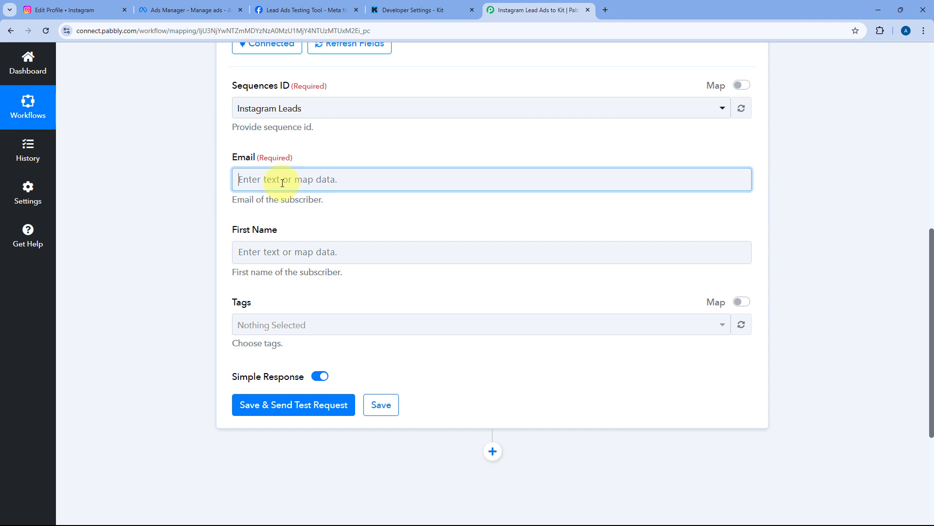
{"action": "left_click", "coordinate": [379, 270]}
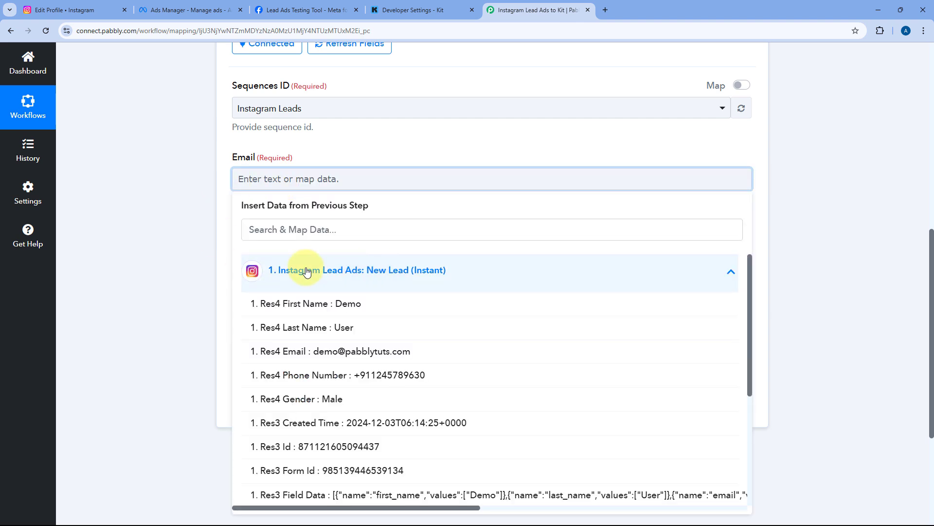
{"action": "left_click", "coordinate": [324, 357]}
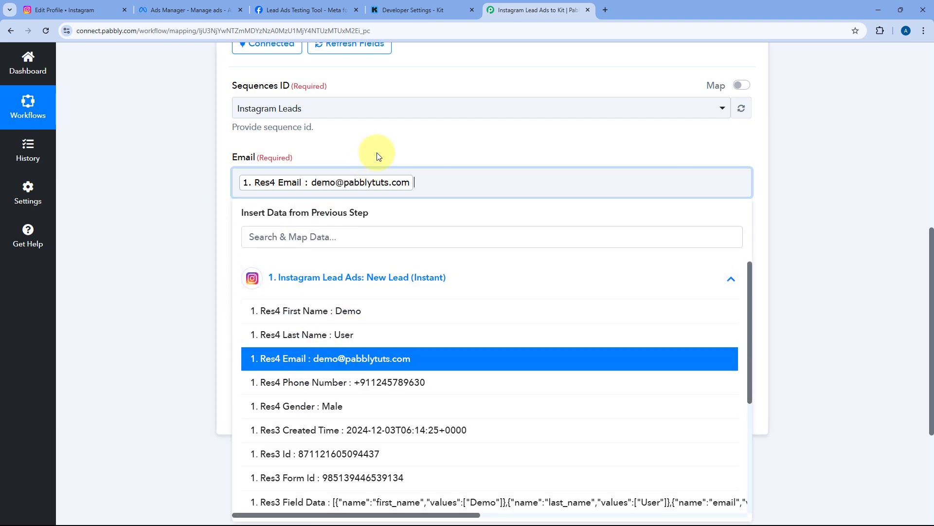
{"action": "left_click", "coordinate": [378, 153]}
{"action": "scroll", "coordinate": [378, 156], "scroll_direction": "up", "scroll_amount": 5}
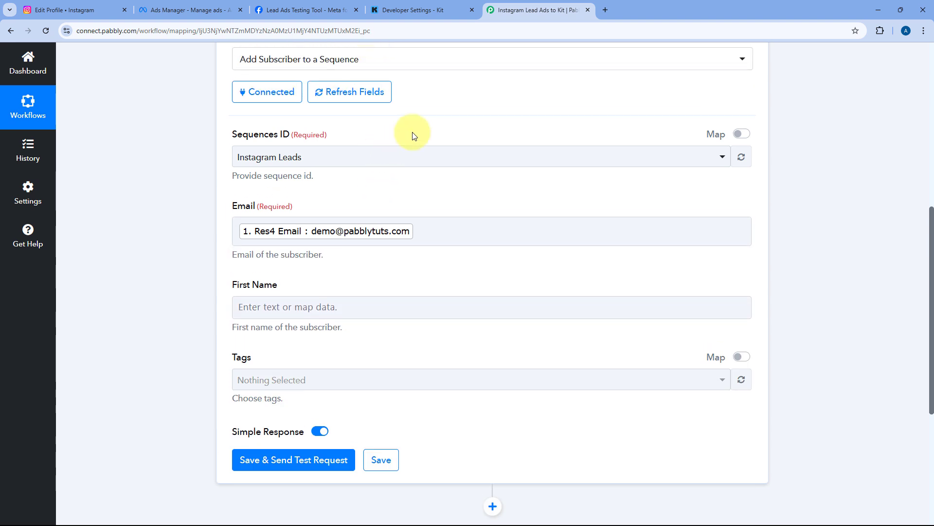
{"action": "scroll", "coordinate": [423, 151], "scroll_direction": "up", "scroll_amount": 3}
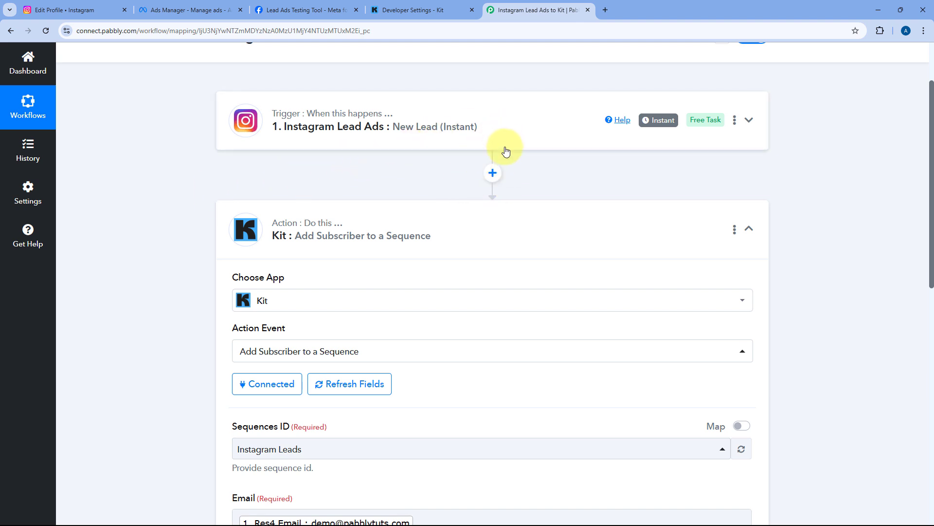
{"action": "scroll", "coordinate": [249, 253], "scroll_direction": "down", "scroll_amount": 8}
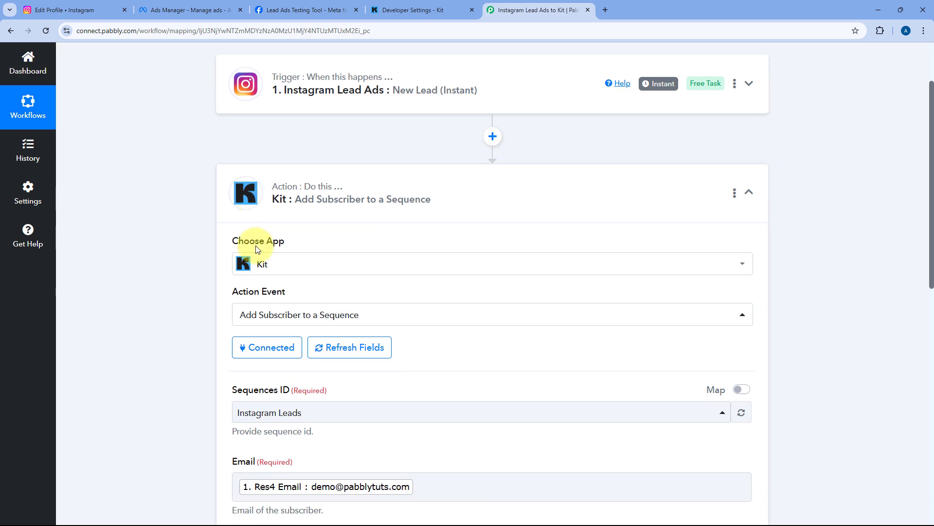
{"action": "scroll", "coordinate": [238, 281], "scroll_direction": "down", "scroll_amount": 1}
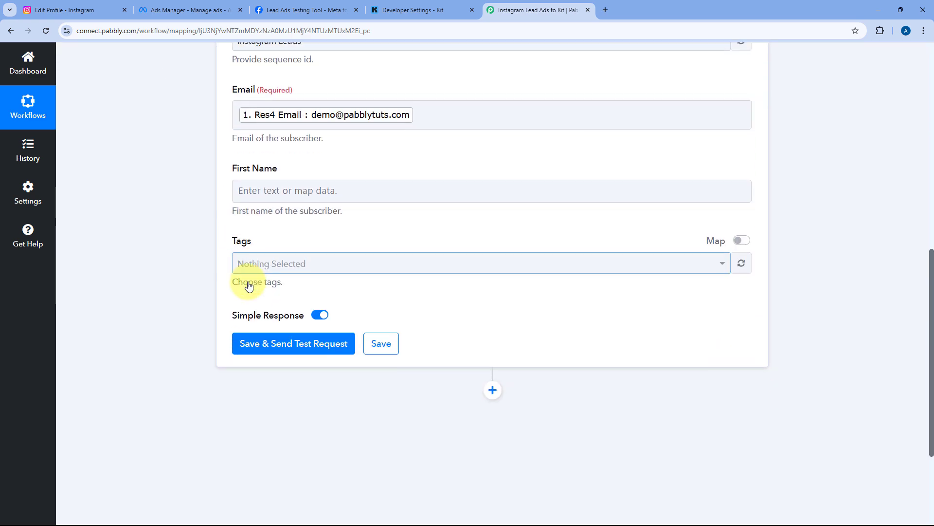
{"action": "scroll", "coordinate": [292, 146], "scroll_direction": "up", "scroll_amount": 1}
Map the First Name field to the lead's 'Res4 First Name : Demo' value
{"action": "left_click", "coordinate": [288, 210]}
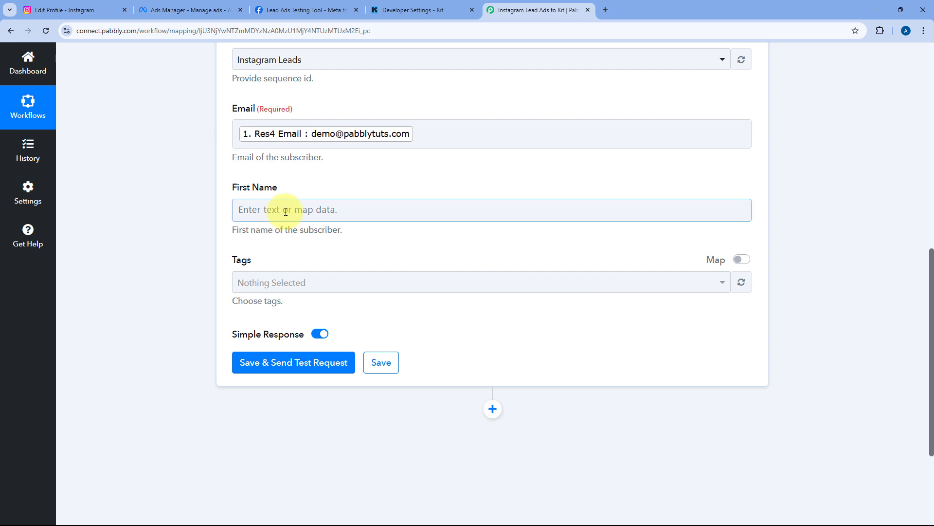
{"action": "left_click", "coordinate": [305, 319]}
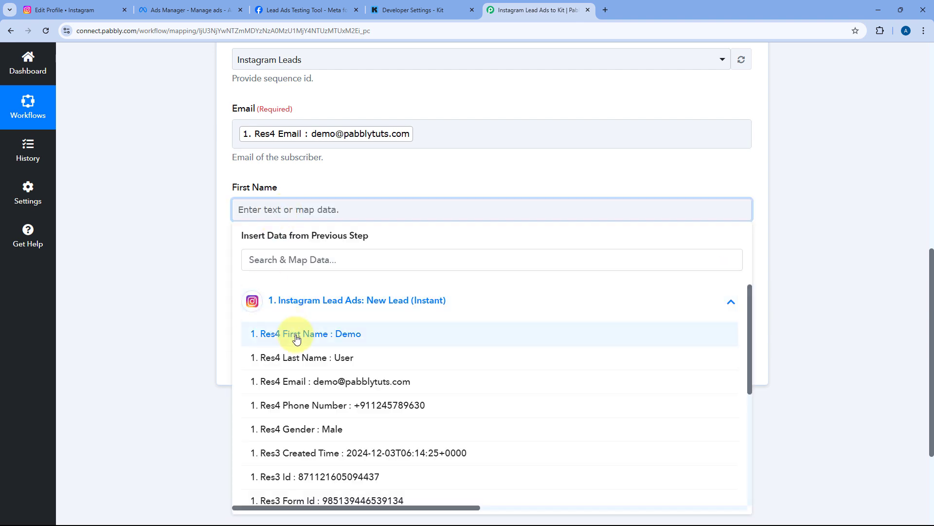
{"action": "left_click", "coordinate": [297, 336]}
{"action": "left_click", "coordinate": [315, 189]}
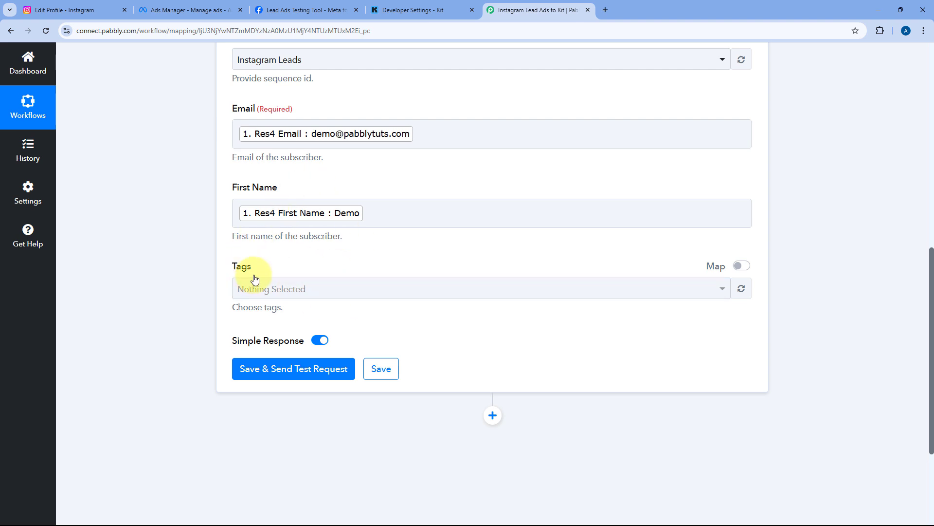
{"action": "left_click", "coordinate": [375, 287]}
{"action": "scroll", "coordinate": [331, 273], "scroll_direction": "down", "scroll_amount": 1}
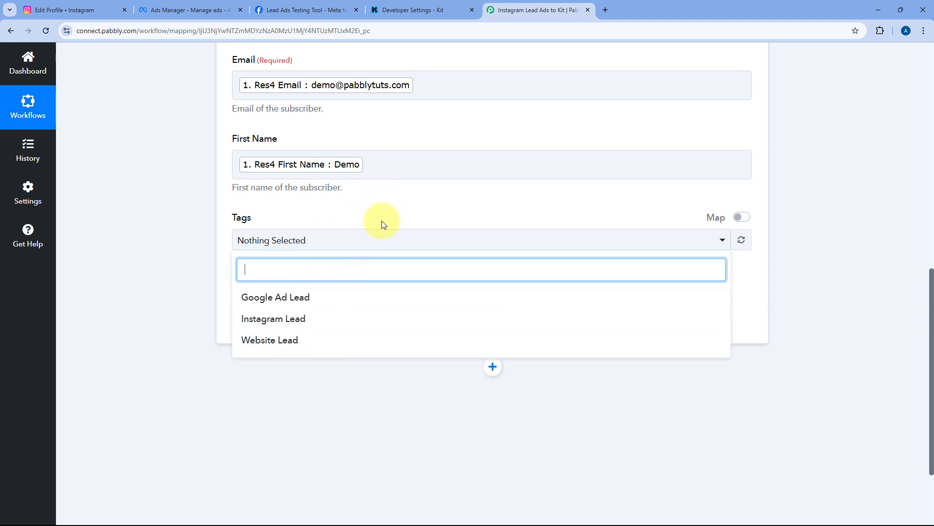
Tag the Kit subscriber with Instagram Lead only, leaving Google Ad Lead and Website Lead unchecked
{"action": "left_click", "coordinate": [281, 326]}
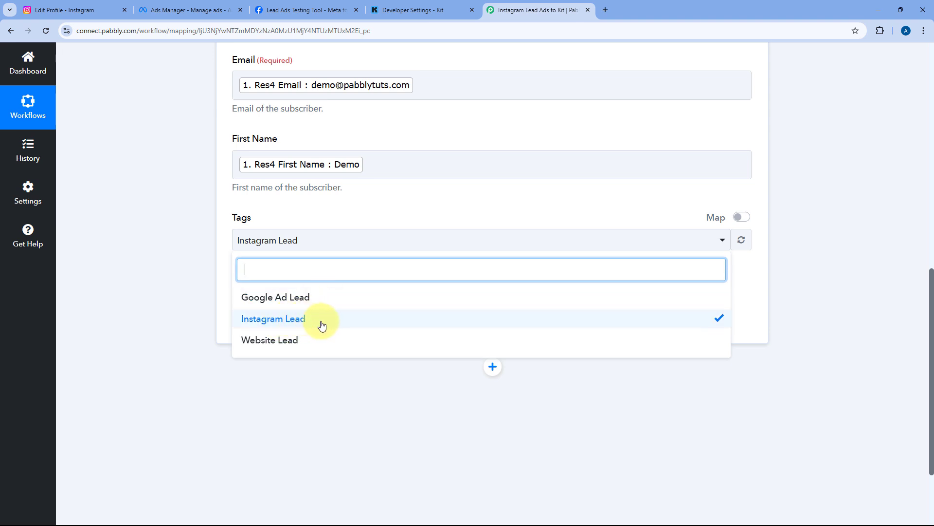
{"action": "left_click", "coordinate": [320, 299]}
{"action": "left_click", "coordinate": [319, 341]}
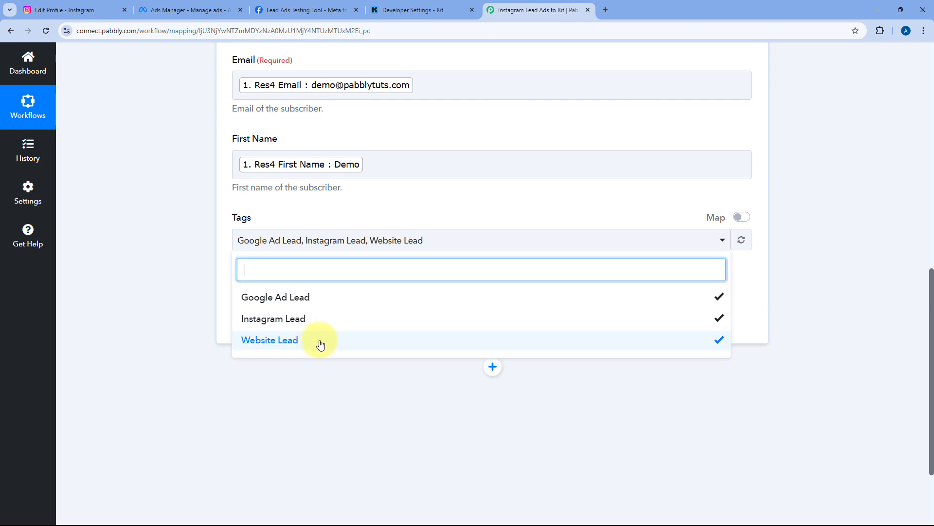
{"action": "left_click", "coordinate": [319, 342]}
{"action": "left_click", "coordinate": [328, 301]}
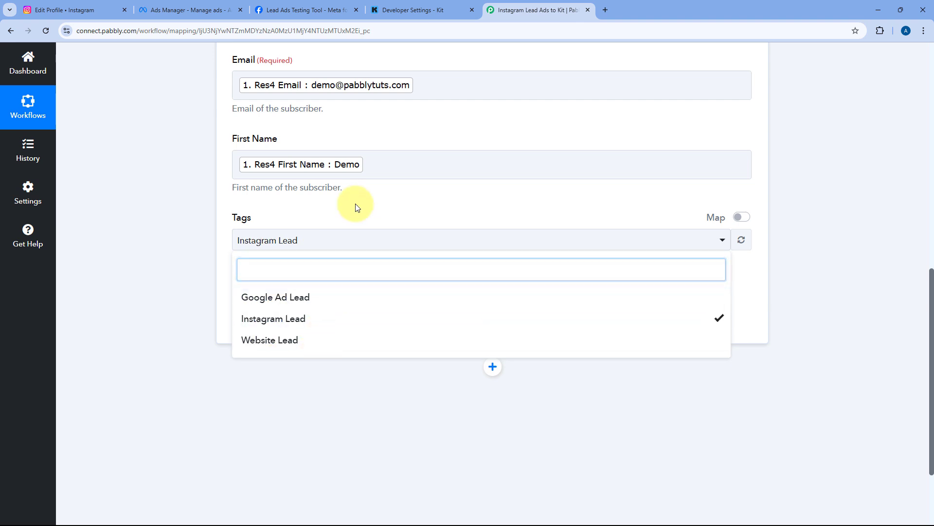
{"action": "left_click", "coordinate": [356, 203]}
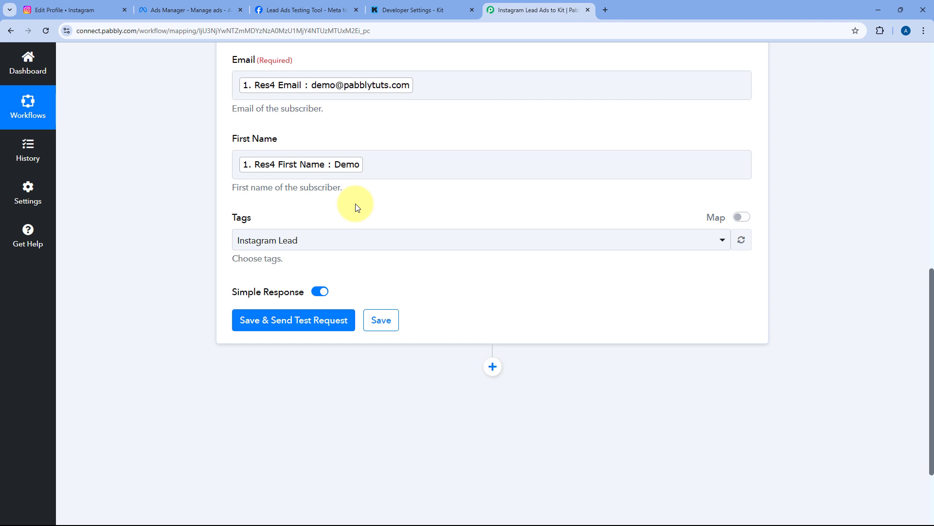
{"action": "scroll", "coordinate": [360, 209], "scroll_direction": "up", "scroll_amount": 2}
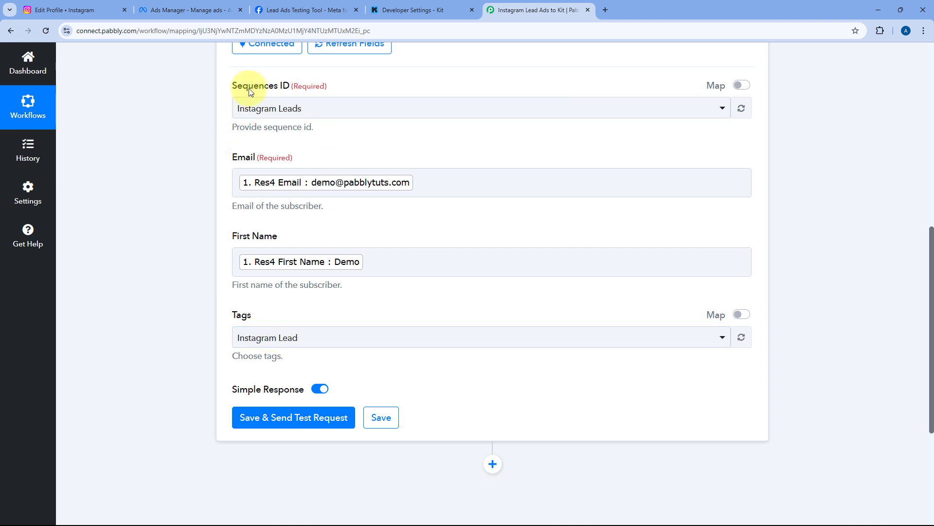
{"action": "scroll", "coordinate": [321, 161], "scroll_direction": "down", "scroll_amount": 3}
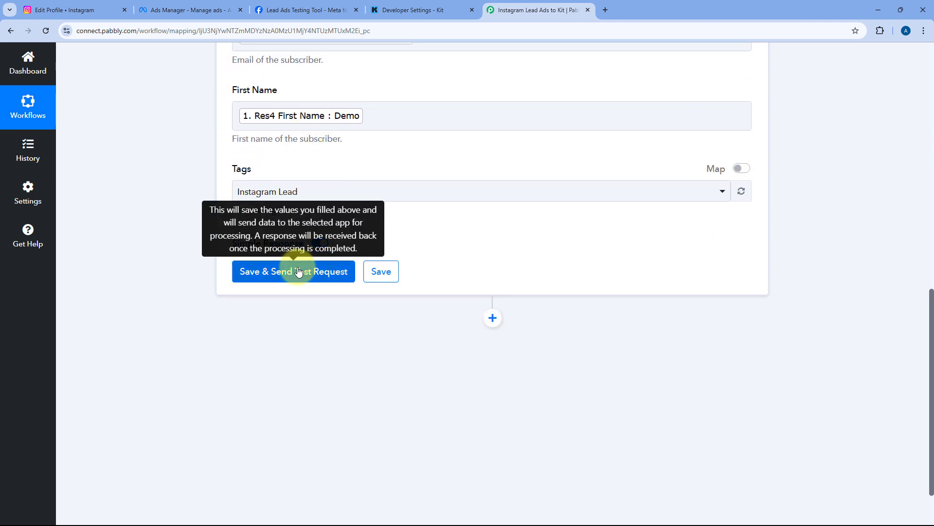
Save and send a test request to Kit, confirming an active subscription response for Demo
{"action": "left_click", "coordinate": [299, 271]}
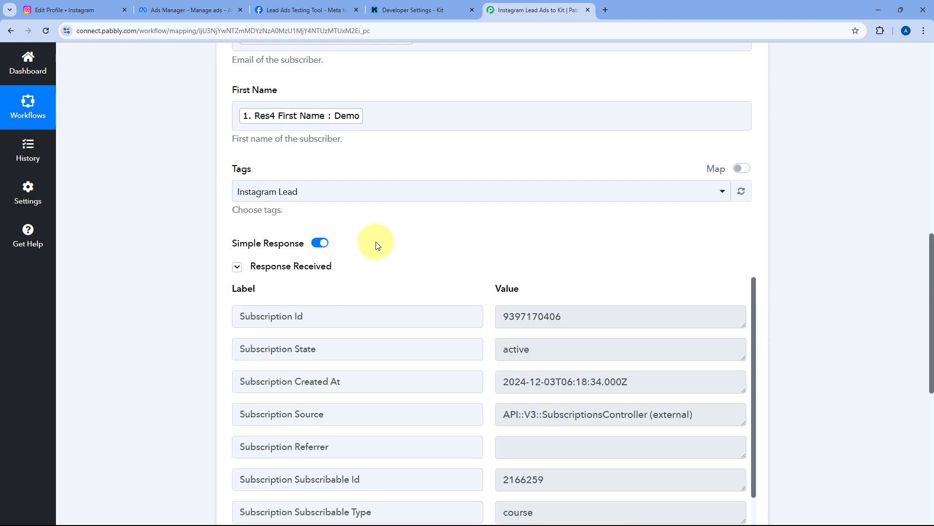
{"action": "scroll", "coordinate": [378, 243], "scroll_direction": "down", "scroll_amount": 5}
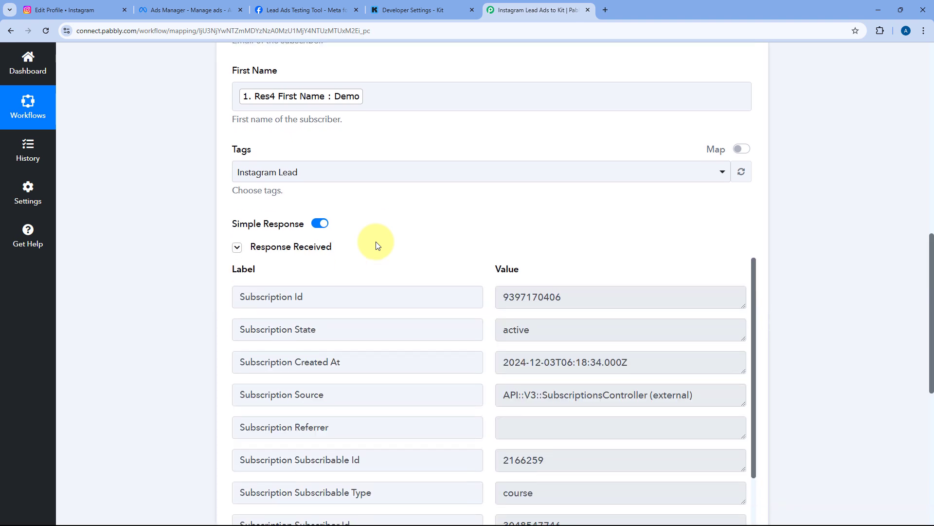
{"action": "scroll", "coordinate": [496, 188], "scroll_direction": "down", "scroll_amount": 3}
{"action": "scroll", "coordinate": [498, 190], "scroll_direction": "up", "scroll_amount": 3}
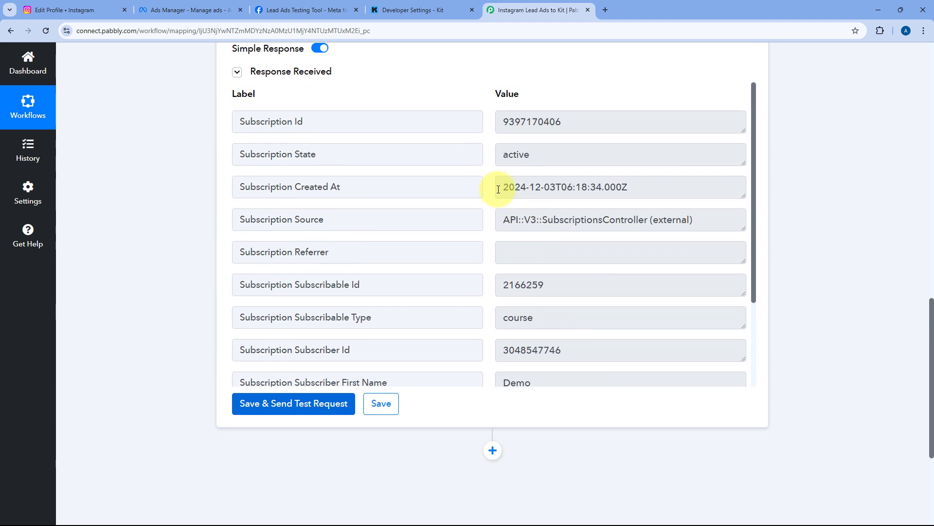
{"action": "scroll", "coordinate": [488, 129], "scroll_direction": "up", "scroll_amount": 3}
{"action": "scroll", "coordinate": [477, 250], "scroll_direction": "up", "scroll_amount": 5}
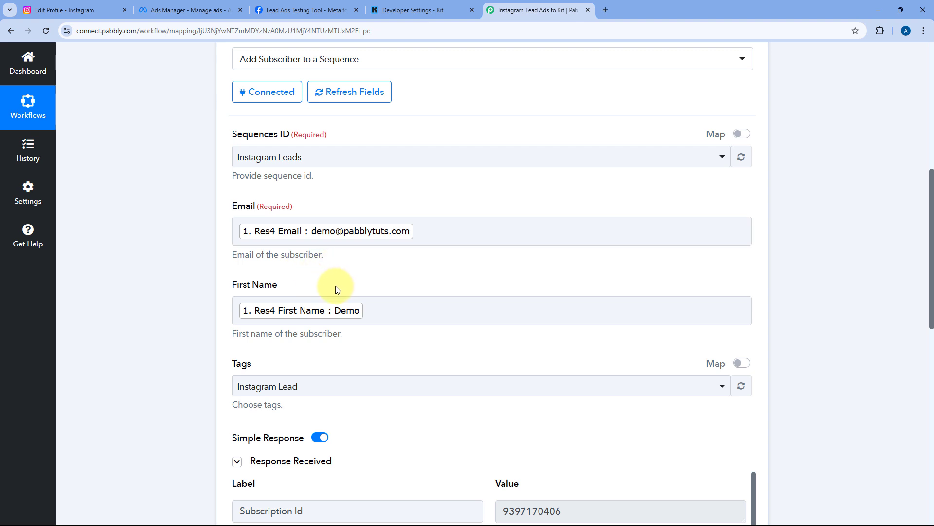
Check the Meta Lead Ads Testing Tool page, then collapse the Kit action step
{"action": "left_click", "coordinate": [278, 6]}
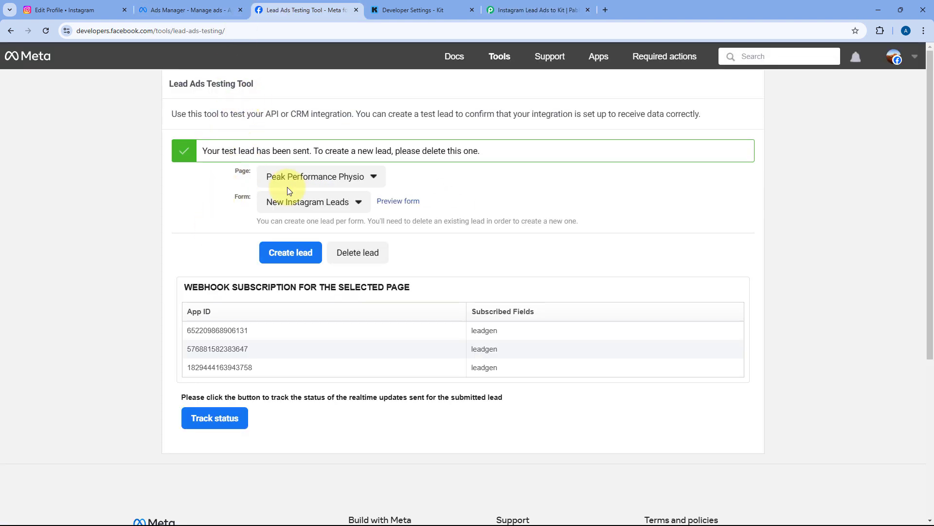
{"action": "left_click", "coordinate": [538, 10]}
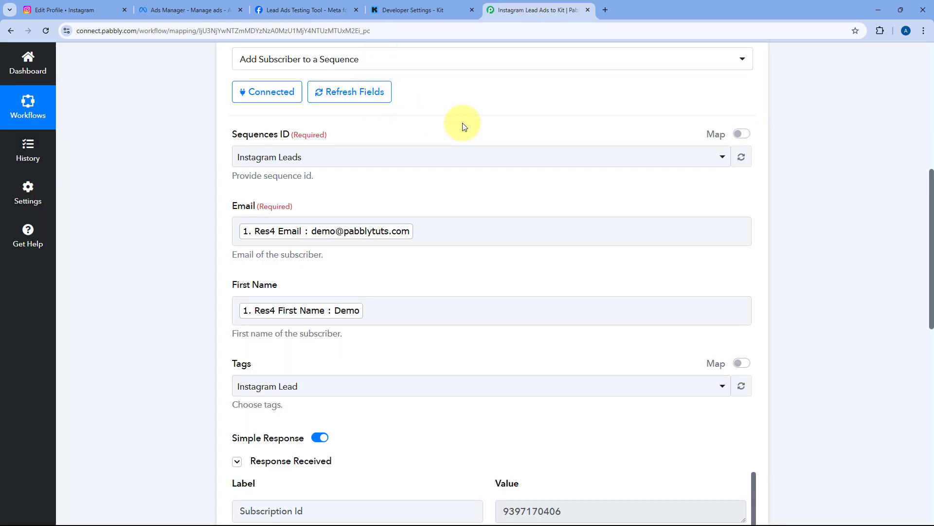
{"action": "scroll", "coordinate": [462, 126], "scroll_direction": "up", "scroll_amount": 3}
{"action": "left_click", "coordinate": [513, 100]}
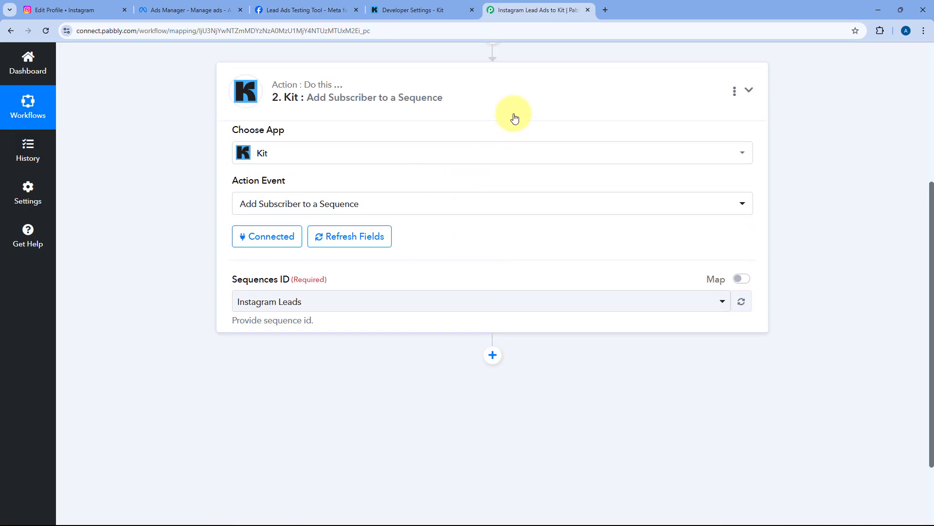
Verify in Kit's Subscribers list that Demo is tagged Instagram Lead, then return to Pabbly
{"action": "left_click", "coordinate": [411, 8]}
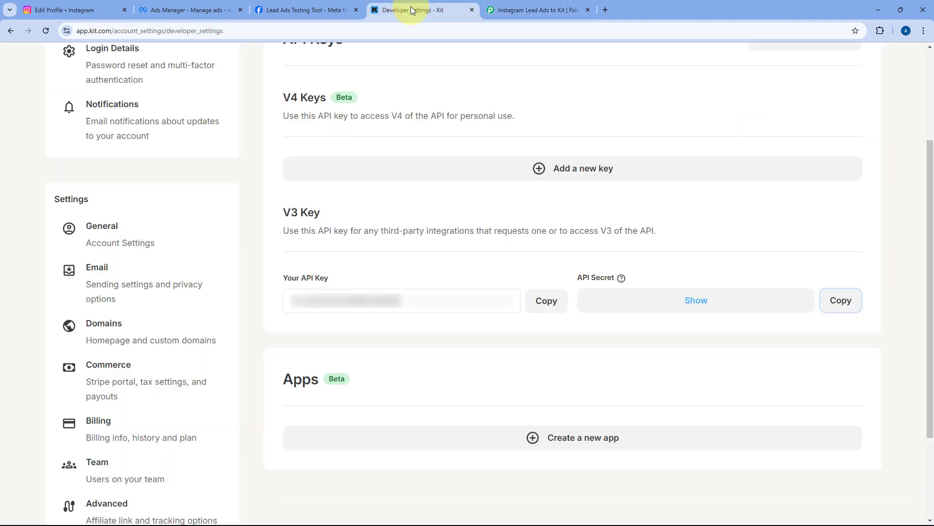
{"action": "scroll", "coordinate": [419, 100], "scroll_direction": "up", "scroll_amount": 3}
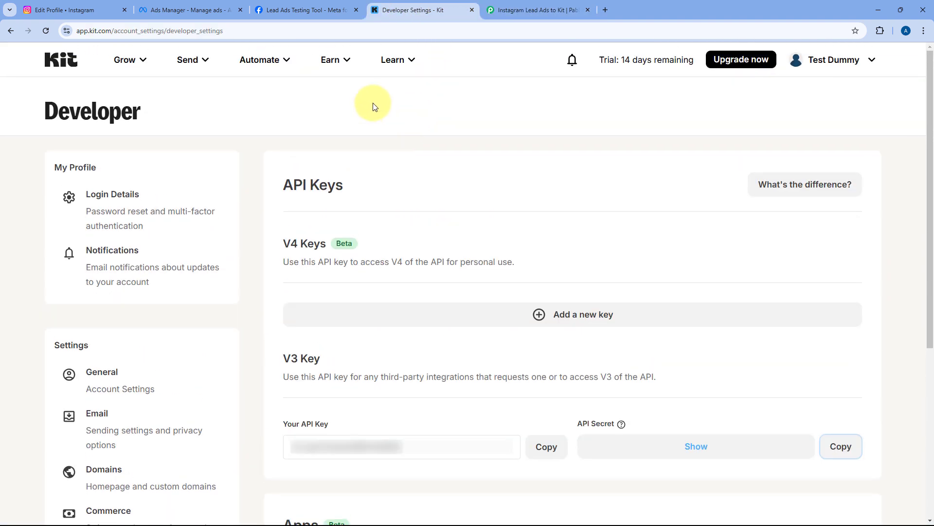
{"action": "left_click", "coordinate": [128, 59]}
{"action": "left_click", "coordinate": [159, 110]}
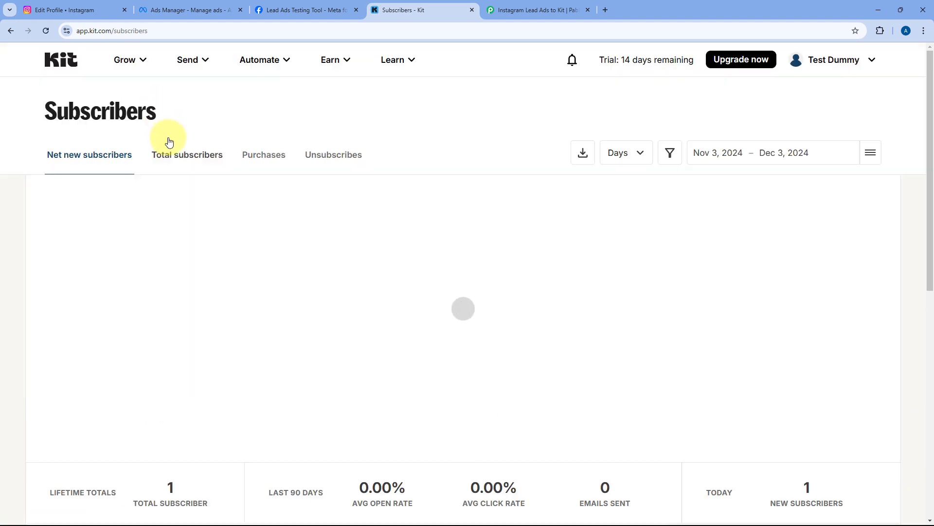
{"action": "scroll", "coordinate": [169, 142], "scroll_direction": "down", "scroll_amount": 6}
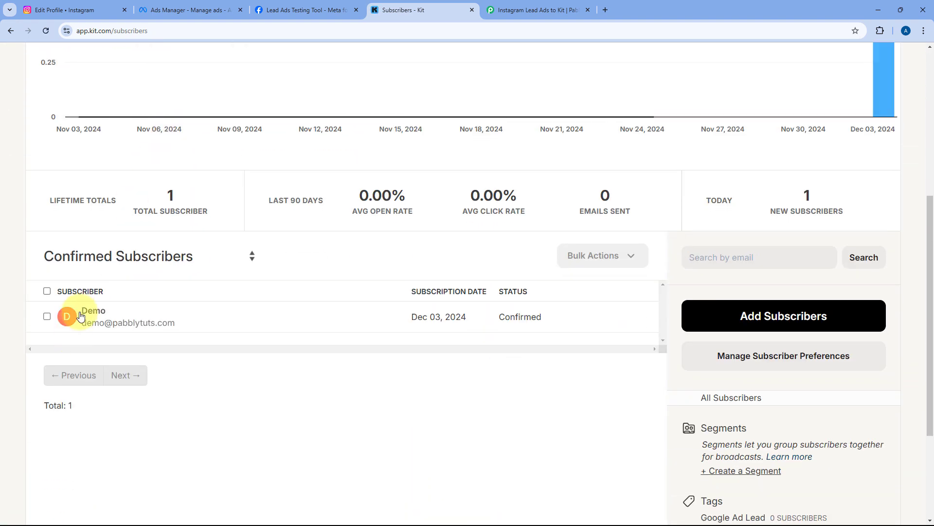
{"action": "left_click", "coordinate": [86, 312]}
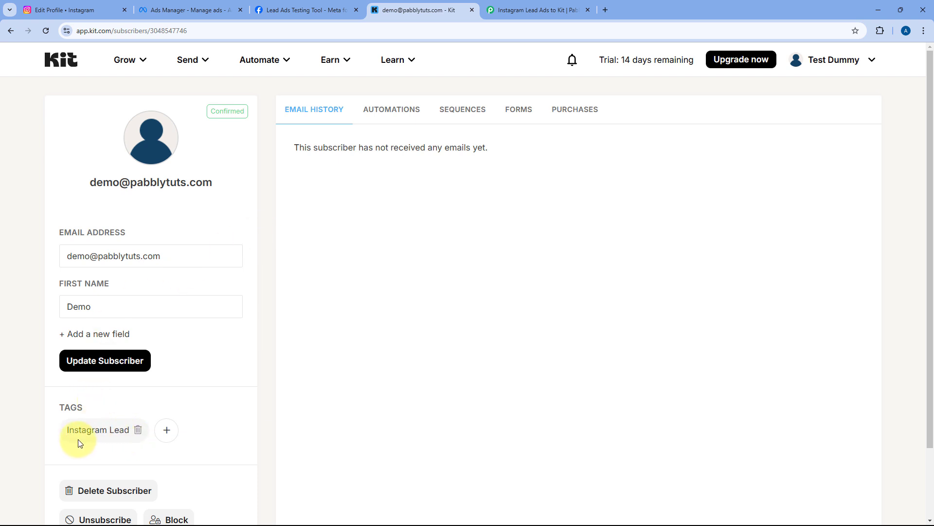
{"action": "left_click", "coordinate": [497, 10]}
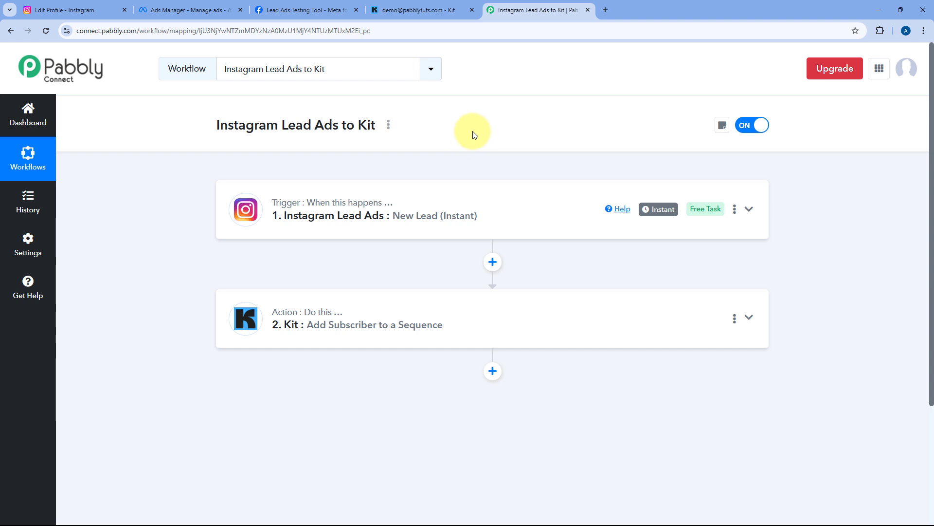
Return to the Meta Lead Ads Testing Tool page showing the sent test lead
{"action": "left_click", "coordinate": [298, 6]}
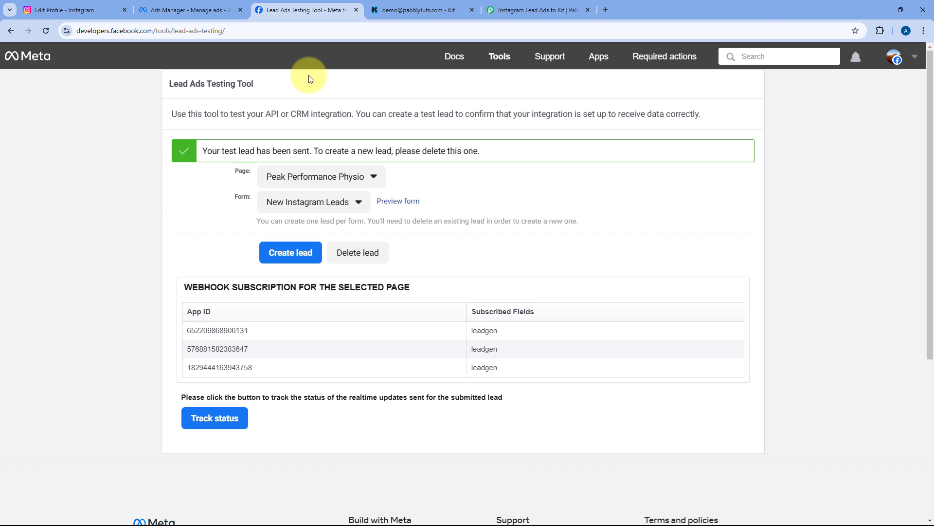
Delete the existing test lead, reload the testing page, and browse the Page list
{"action": "left_click", "coordinate": [354, 252]}
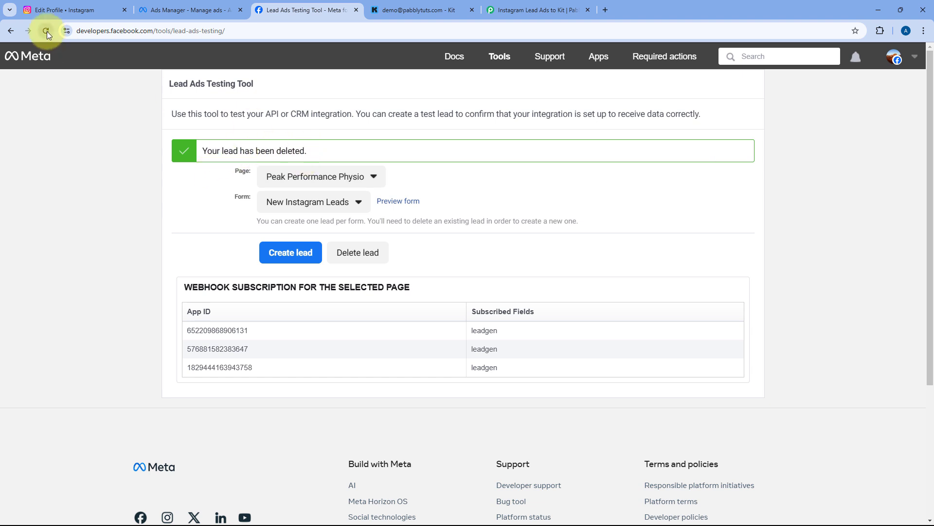
{"action": "left_click", "coordinate": [47, 31]}
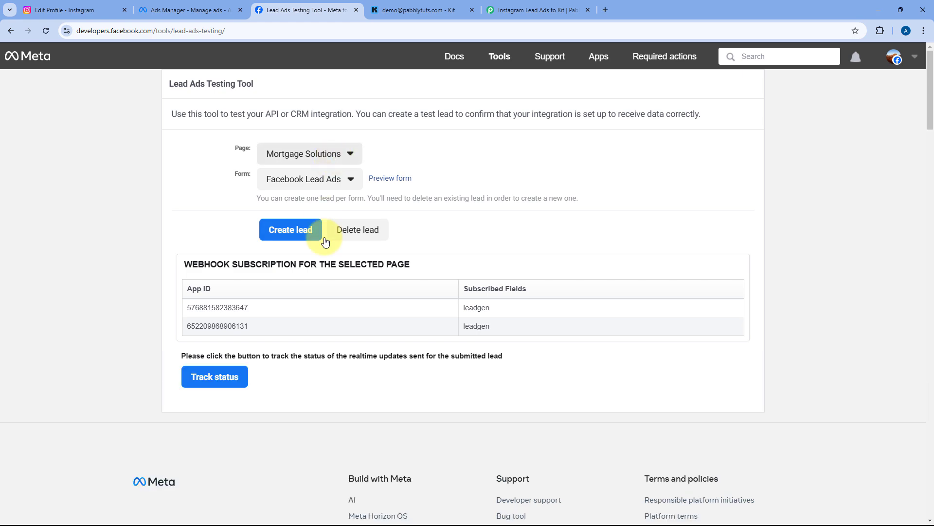
{"action": "left_click", "coordinate": [312, 150]}
{"action": "scroll", "coordinate": [334, 259], "scroll_direction": "down", "scroll_amount": 5}
{"action": "scroll", "coordinate": [333, 259], "scroll_direction": "down", "scroll_amount": 20}
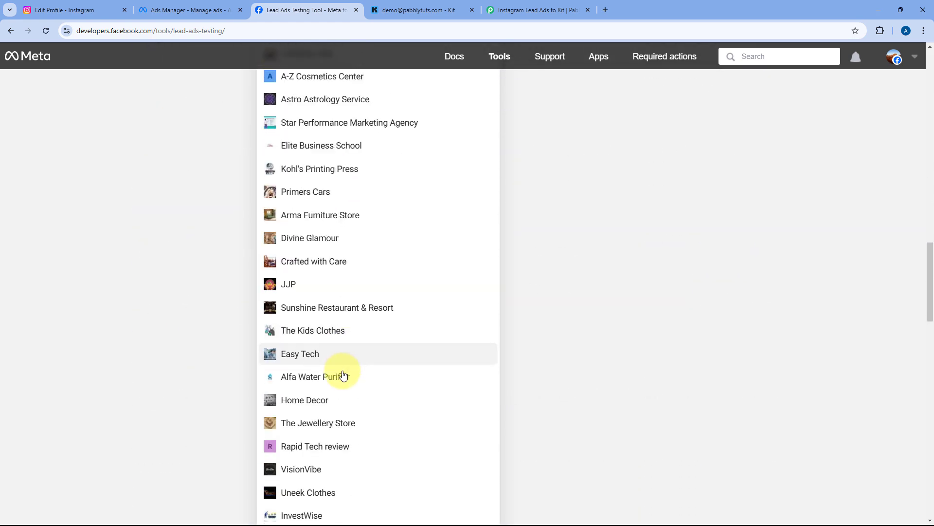
{"action": "scroll", "coordinate": [339, 385], "scroll_direction": "down", "scroll_amount": 10}
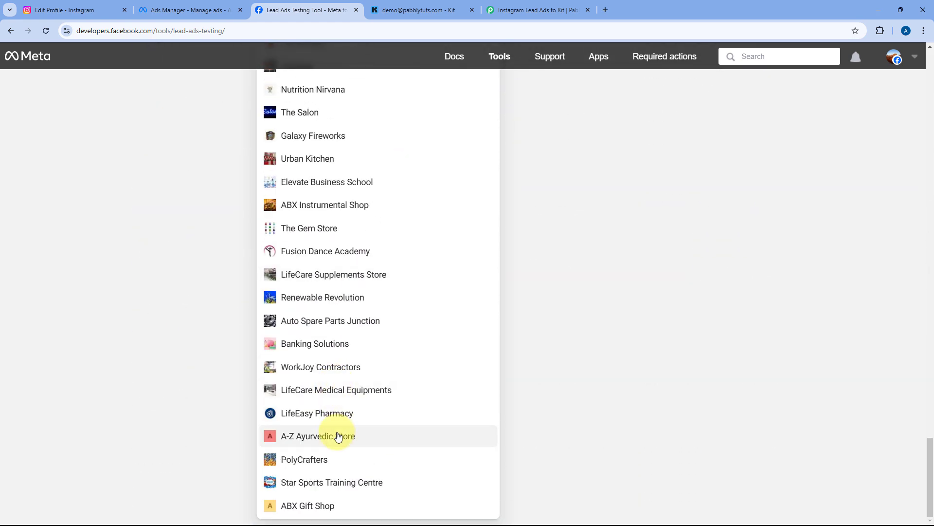
{"action": "scroll", "coordinate": [329, 385], "scroll_direction": "up", "scroll_amount": 5}
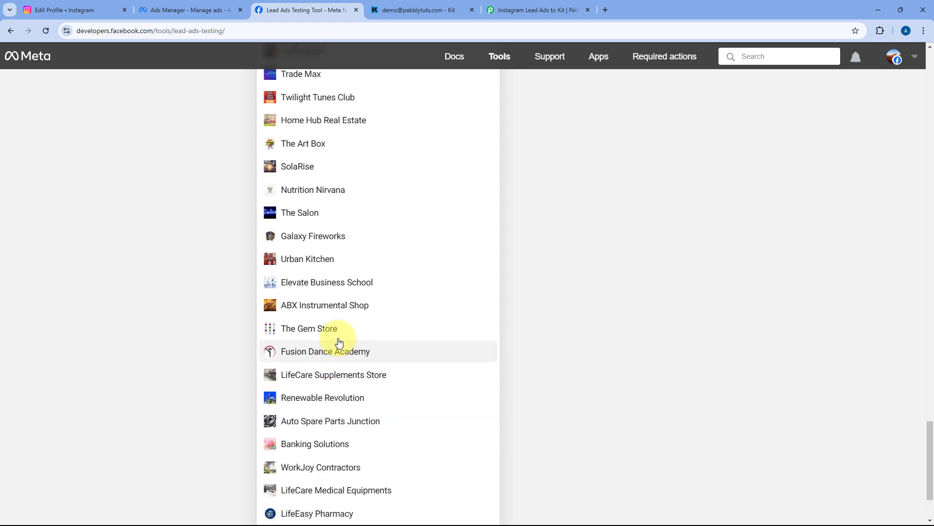
Search 'peak', pick Peak Performance Physio with the New Instagram Leads form, and preview it
{"action": "key", "text": "ctrl+f"}
{"action": "type", "text": "peak"}
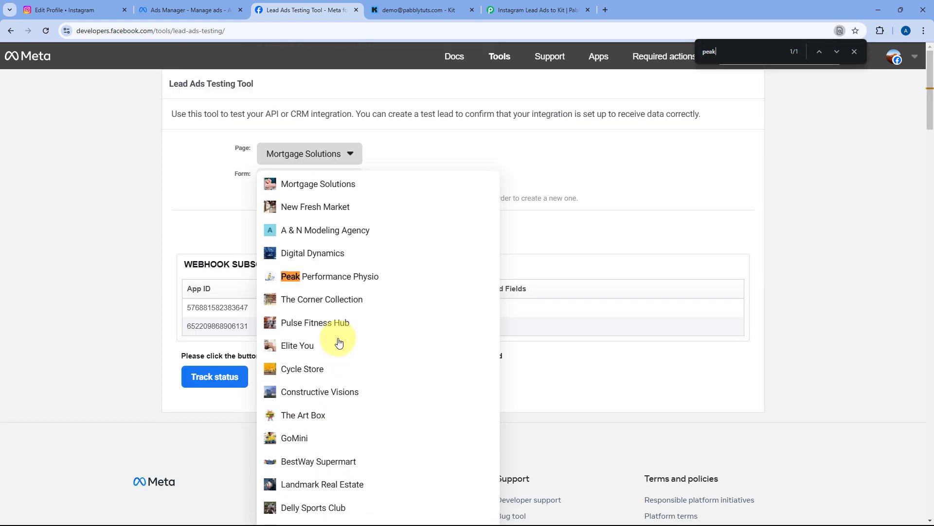
{"action": "left_click", "coordinate": [353, 280]}
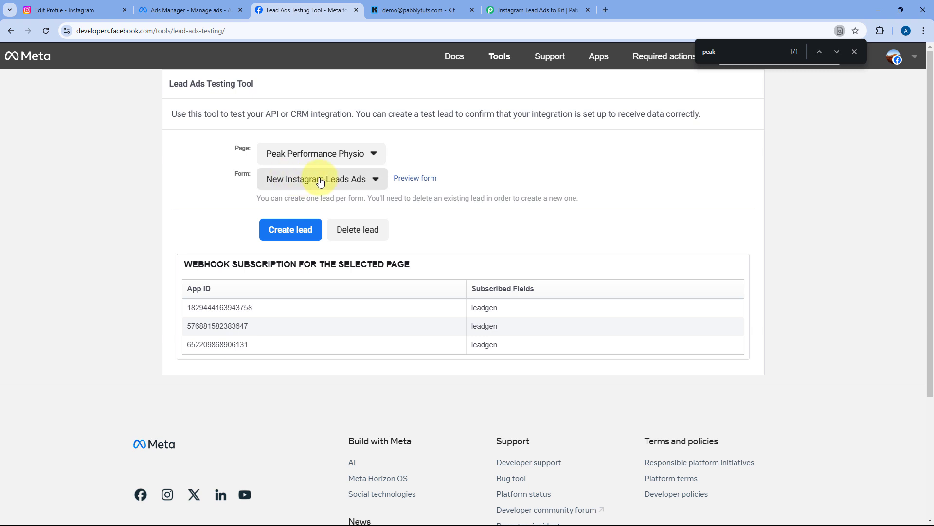
{"action": "left_click", "coordinate": [319, 180]}
{"action": "left_click", "coordinate": [320, 216]}
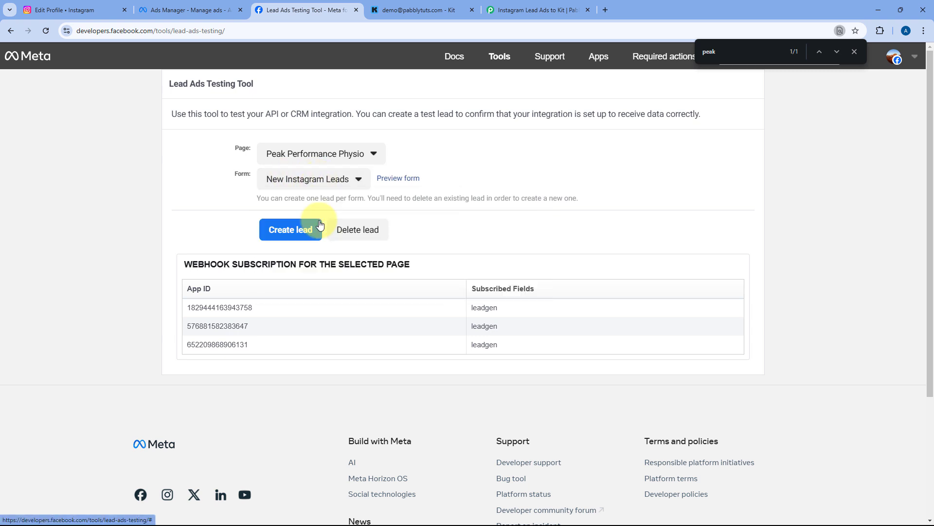
{"action": "left_click", "coordinate": [399, 179]}
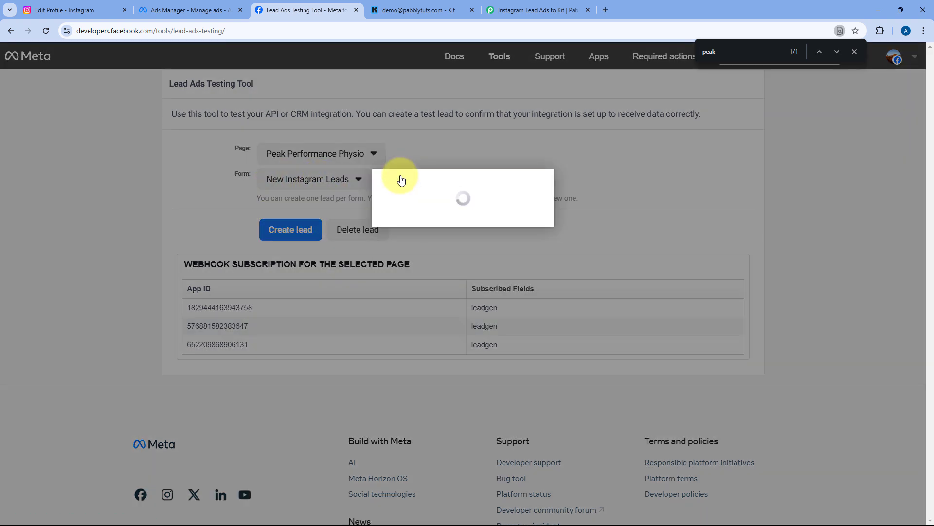
Fill the preview form with name Test User, a test e-mail, a phone number and Female gender
{"action": "scroll", "coordinate": [415, 208], "scroll_direction": "down", "scroll_amount": 1}
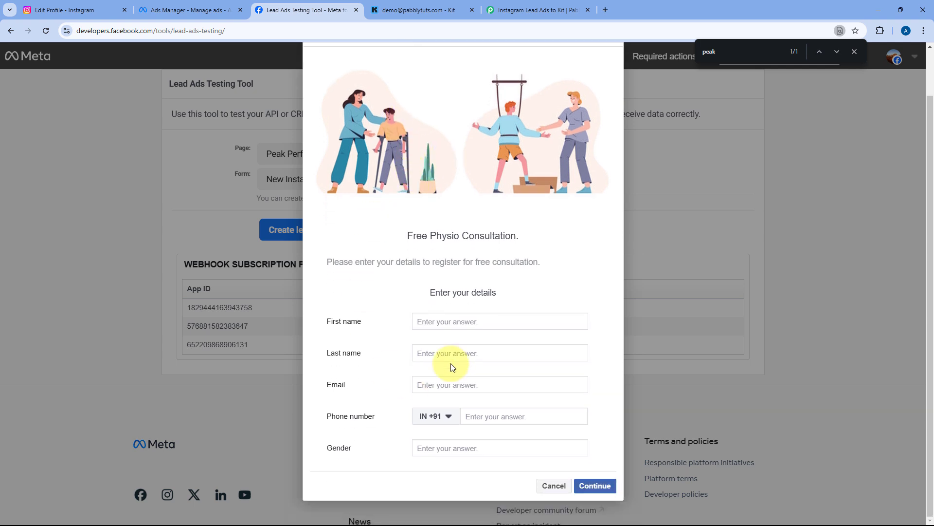
{"action": "left_click", "coordinate": [446, 322]}
{"action": "type", "text": "Test"}
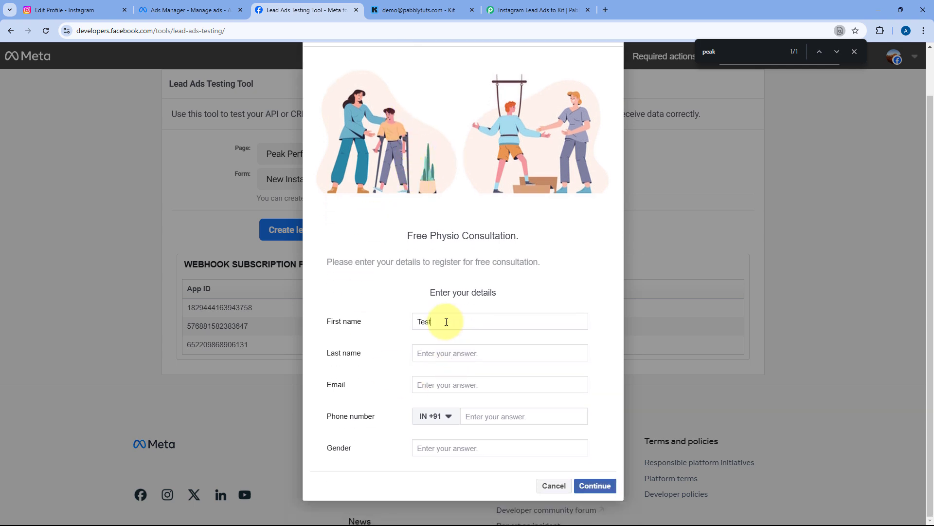
{"action": "key", "text": "Tab"}
{"action": "type", "text": "User"}
{"action": "key", "text": "Tab"}
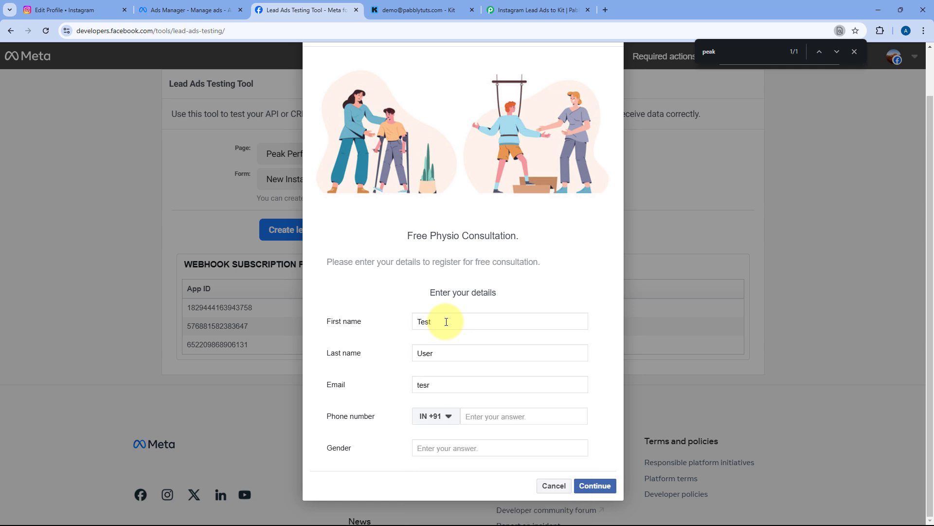
{"action": "key", "text": "Tab"}
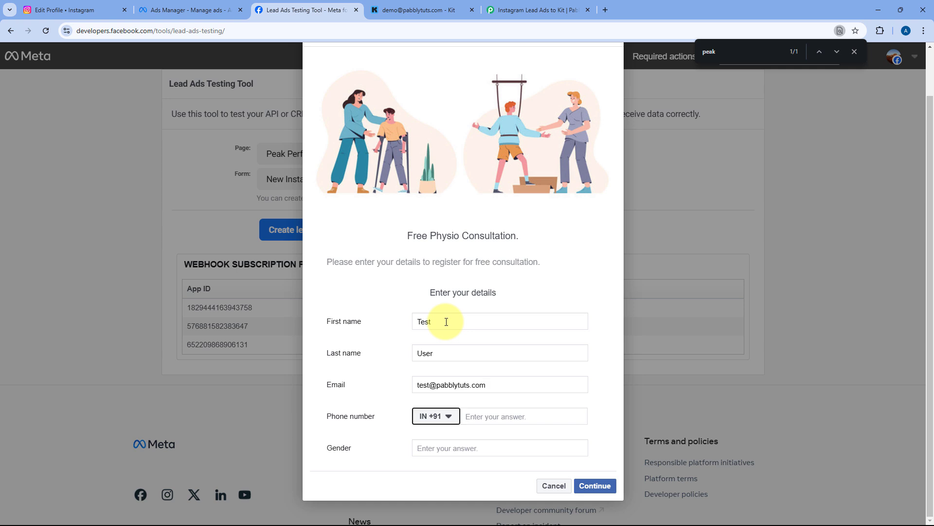
{"action": "key", "text": "Tab"}
{"action": "type", "text": "25"}
{"action": "key", "text": "Tab"}
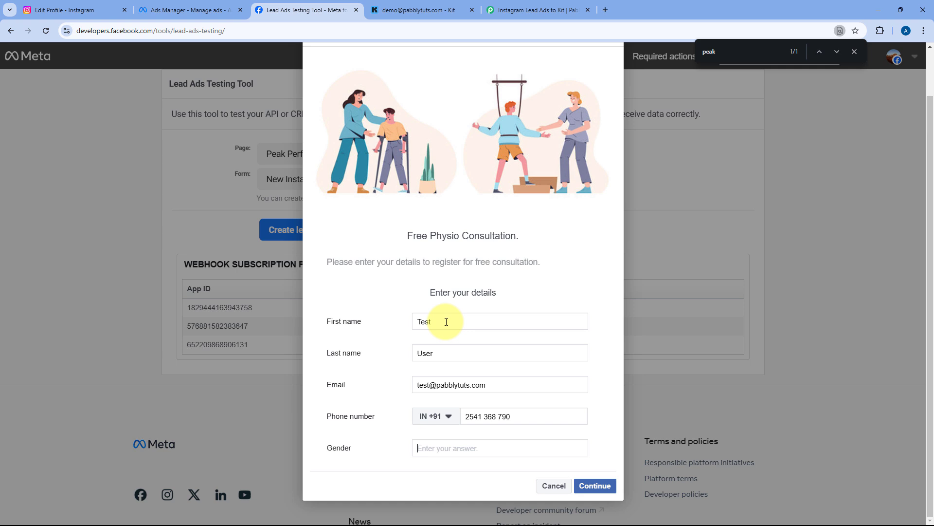
{"action": "type", "text": "Female"}
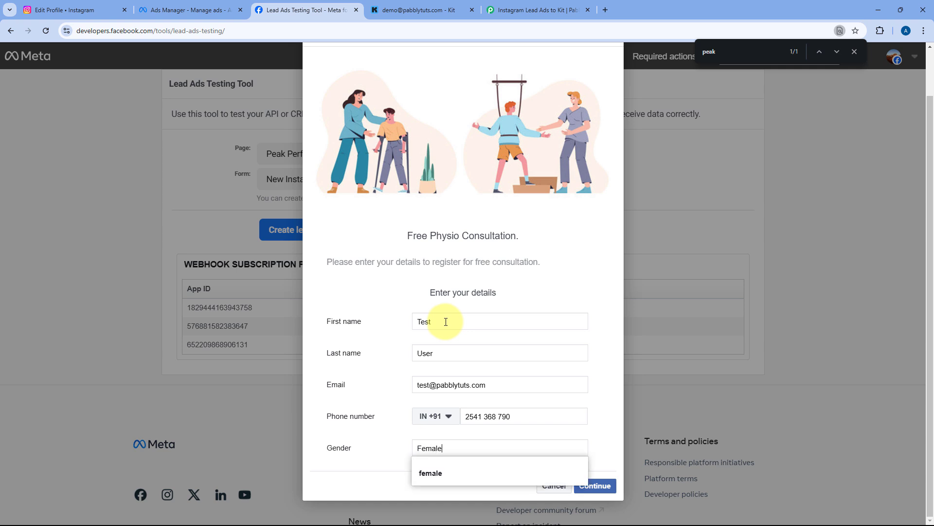
{"action": "key", "text": "Escape"}
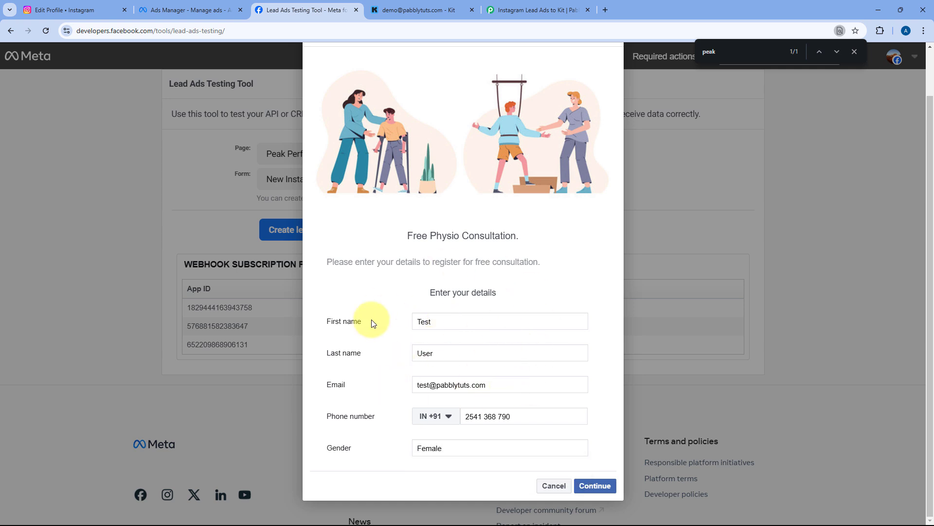
Replace the invalid phone number with a valid one, submit the test lead, and close the dialog and find bar
{"action": "left_click", "coordinate": [597, 487]}
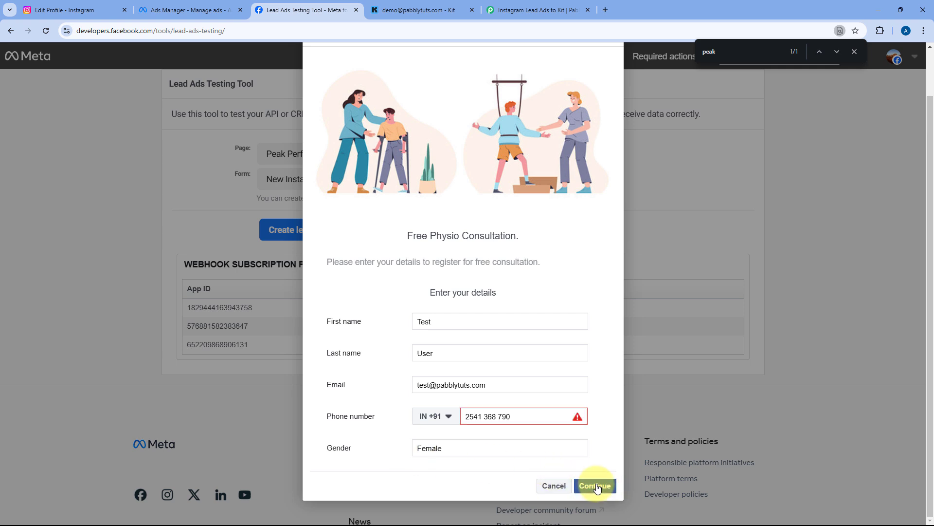
{"action": "left_click_drag", "start_coordinate": [516, 416], "coordinate": [417, 421]}
{"action": "type", "text": "1236 547 890"}
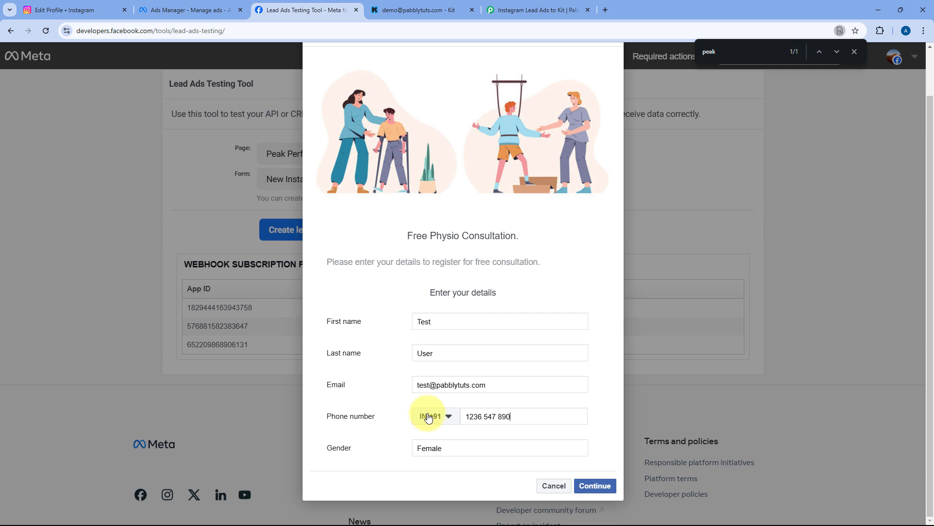
{"action": "left_click", "coordinate": [596, 485]}
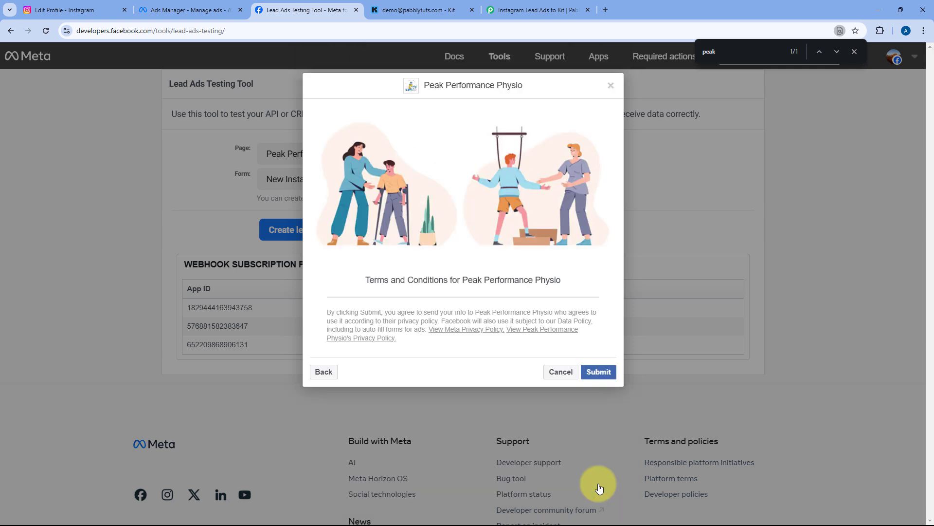
{"action": "left_click", "coordinate": [601, 373]}
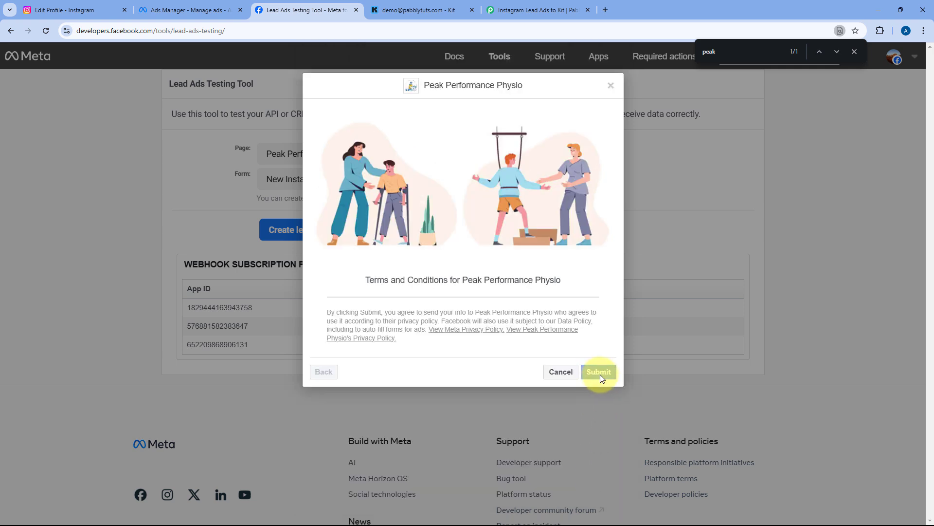
{"action": "left_click", "coordinate": [611, 87]}
{"action": "left_click", "coordinate": [853, 53]}
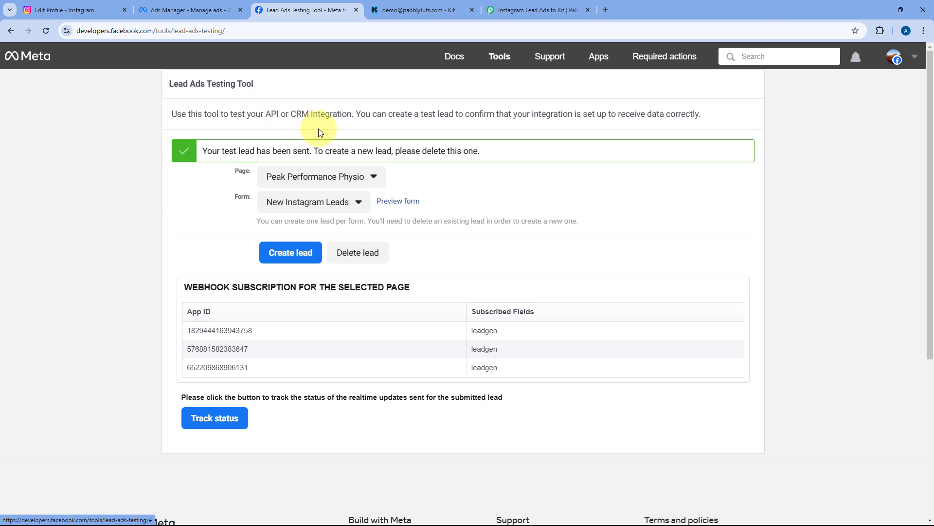
In Kit, open the new Test subscriber from Grow > Subscribers
{"action": "left_click", "coordinate": [440, 7]}
{"action": "left_click", "coordinate": [128, 59]}
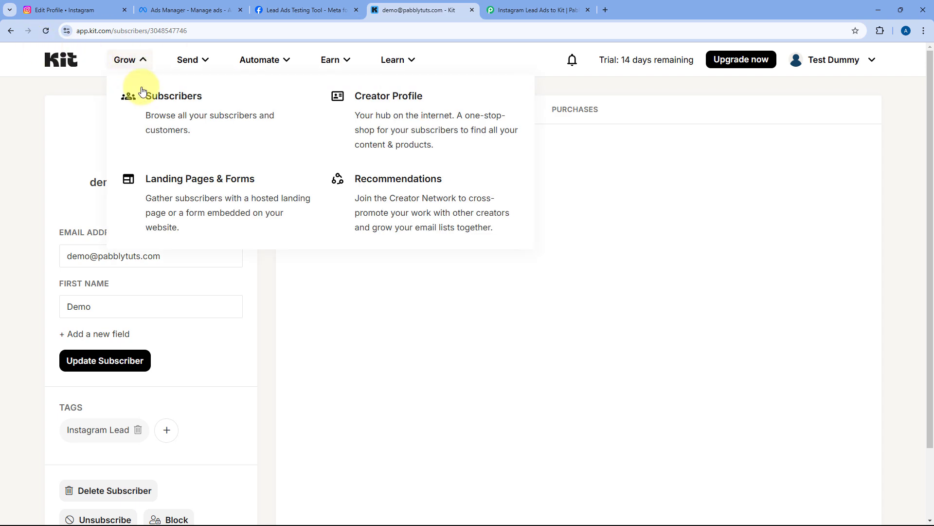
{"action": "left_click", "coordinate": [146, 94]}
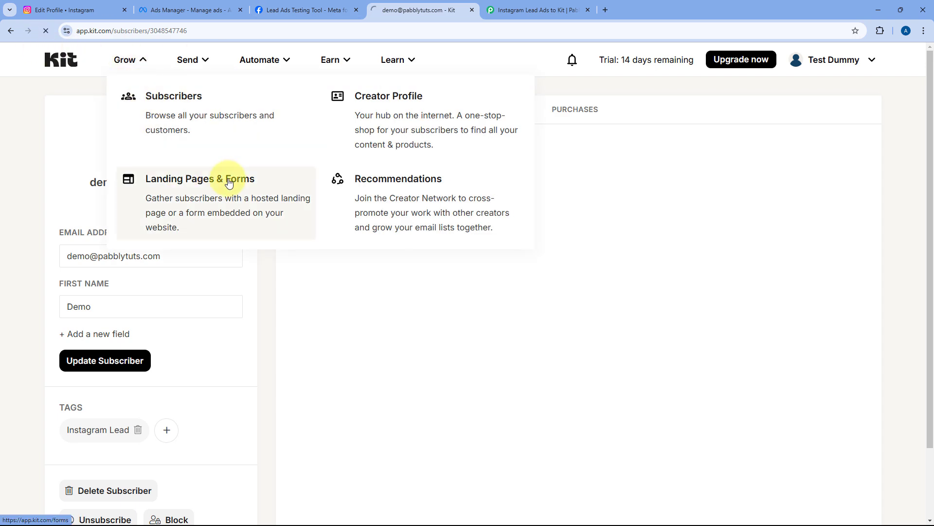
{"action": "scroll", "coordinate": [227, 181], "scroll_direction": "down", "scroll_amount": 5}
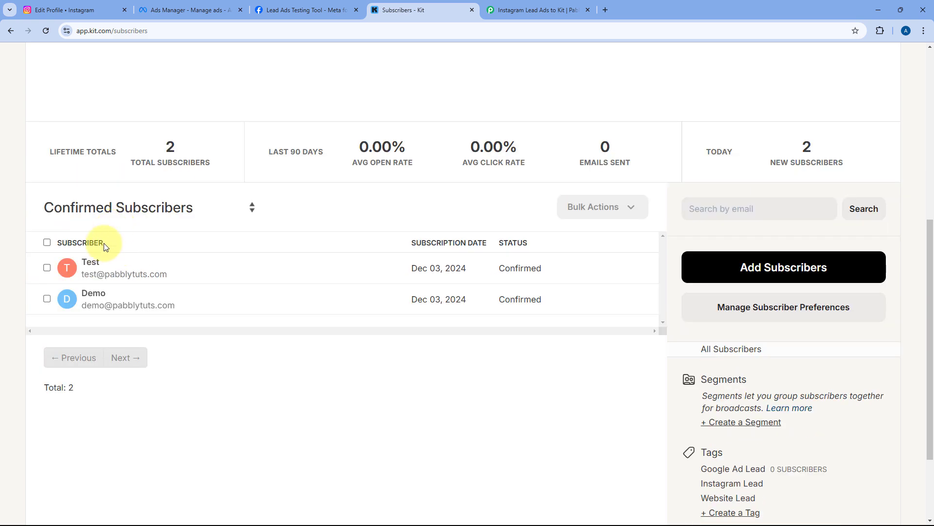
{"action": "left_click", "coordinate": [81, 262]}
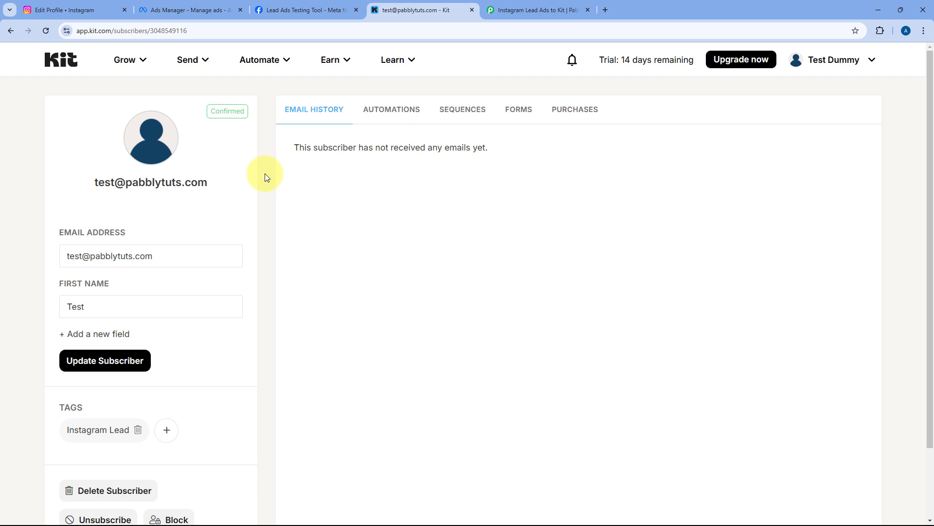
Verify the subscriber's e-mail and Instagram Lead tag, then return to the Pabbly workflow
{"action": "scroll", "coordinate": [219, 175], "scroll_direction": "down", "scroll_amount": 2}
{"action": "left_click_drag", "start_coordinate": [137, 217], "coordinate": [54, 227]}
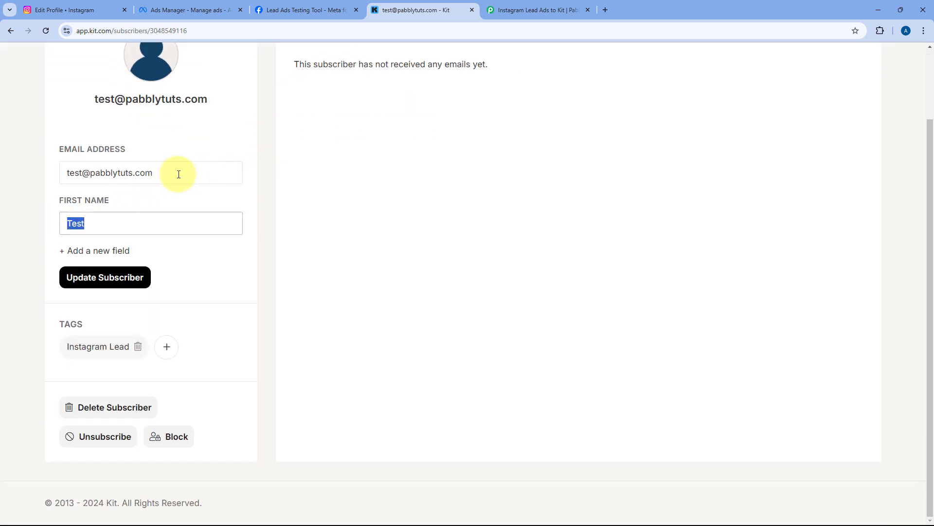
{"action": "left_click_drag", "start_coordinate": [177, 172], "coordinate": [47, 187]}
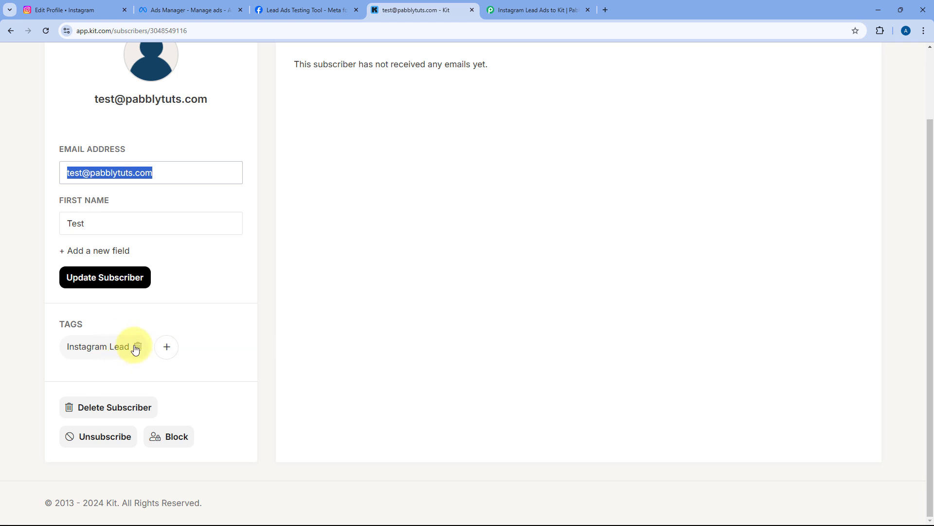
{"action": "scroll", "coordinate": [393, 115], "scroll_direction": "up", "scroll_amount": 2}
{"action": "left_click", "coordinate": [532, 9]}
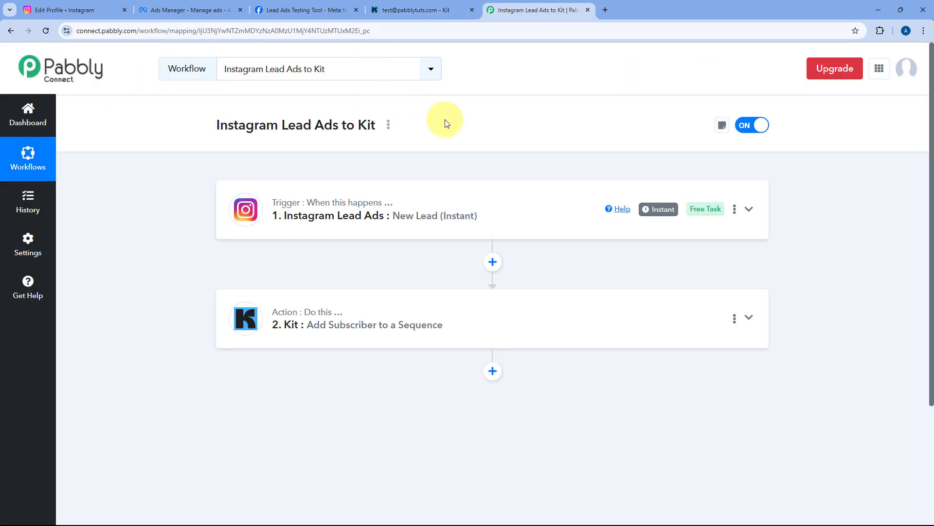